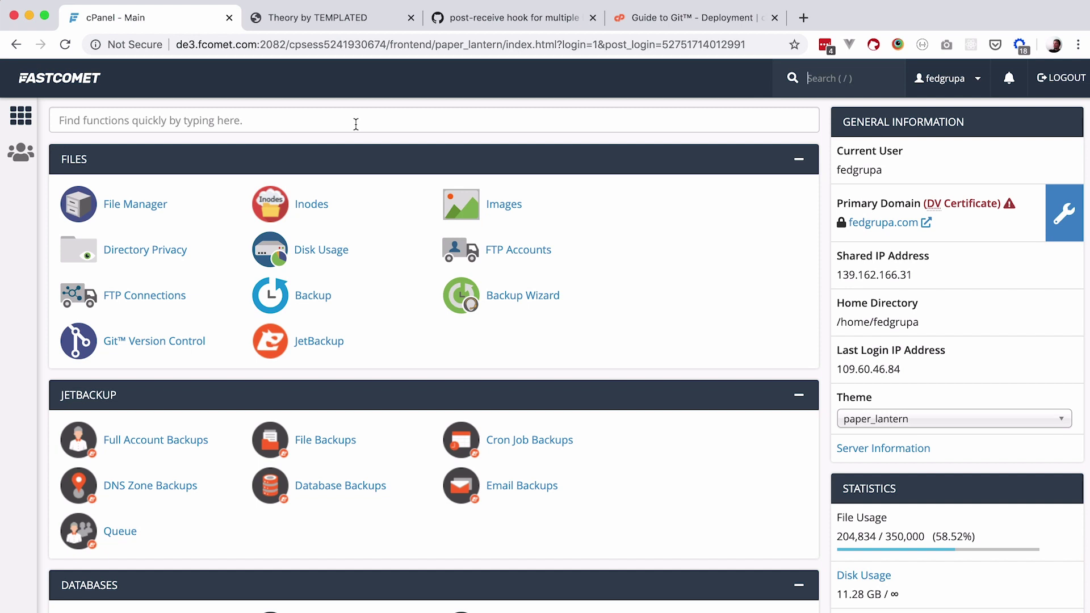
Check for Git Version Control by filtering the cPanel functions with "gi", and clear the filter.
{"action": "left_click", "coordinate": [354, 124]}
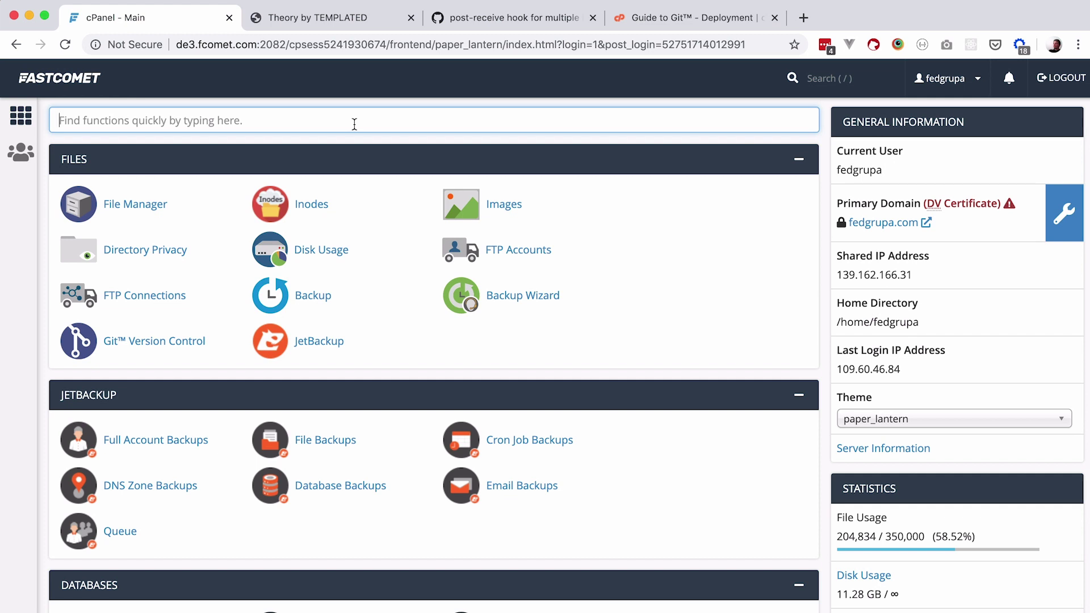
{"action": "type", "text": "gi"}
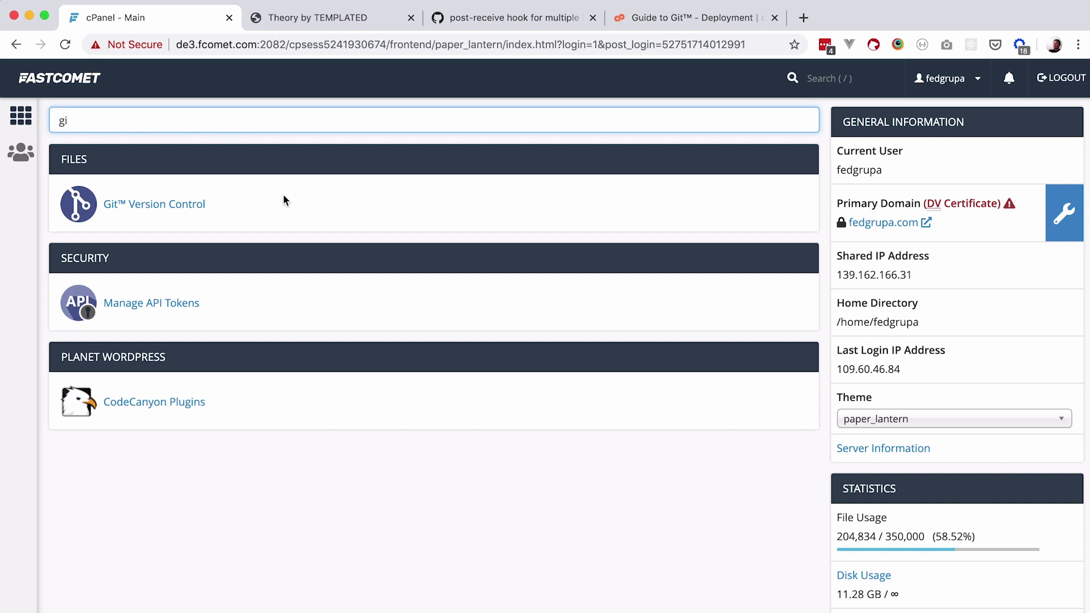
{"action": "key", "text": "BackSpace"}
{"action": "key", "text": "BackSpace"}
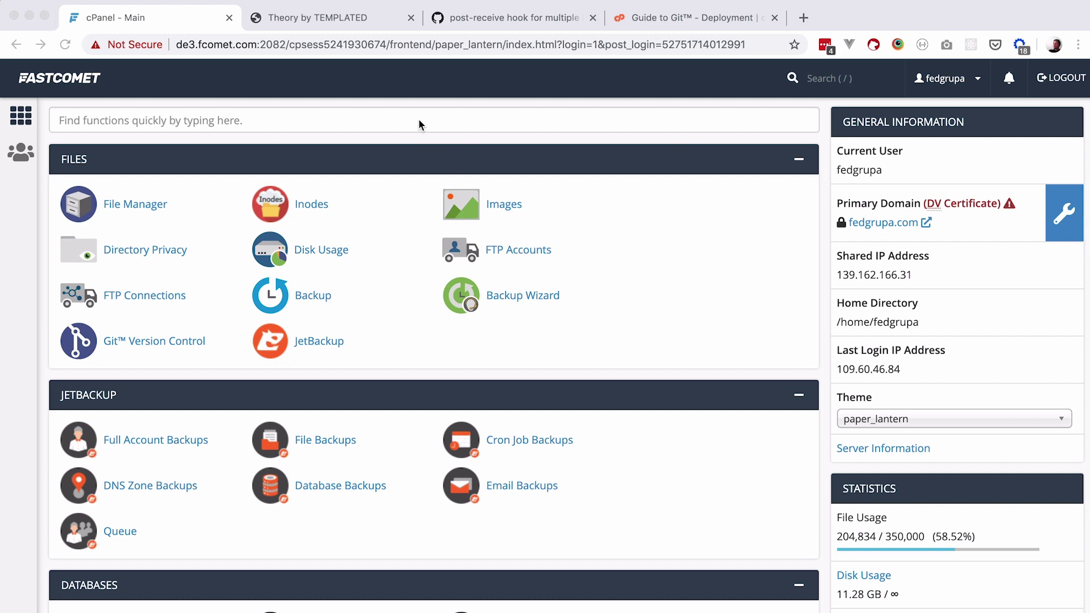
Create the subdomain staging on watch-learn.com with the document root public_html/staging.watch-learn.com.
{"action": "left_click", "coordinate": [228, 116]}
{"action": "type", "text": "su"}
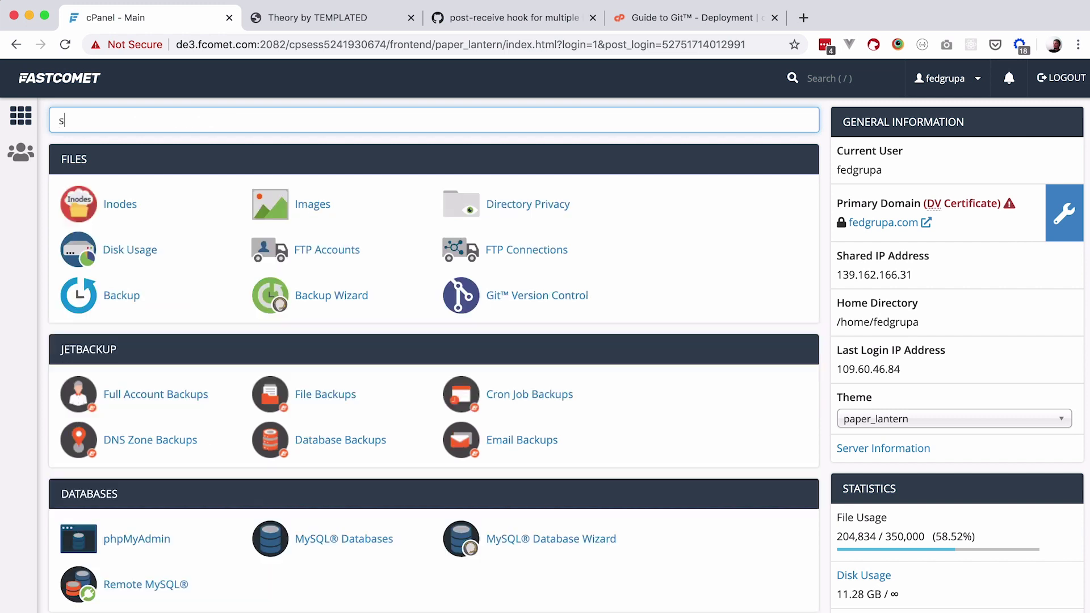
{"action": "left_click", "coordinate": [345, 210]}
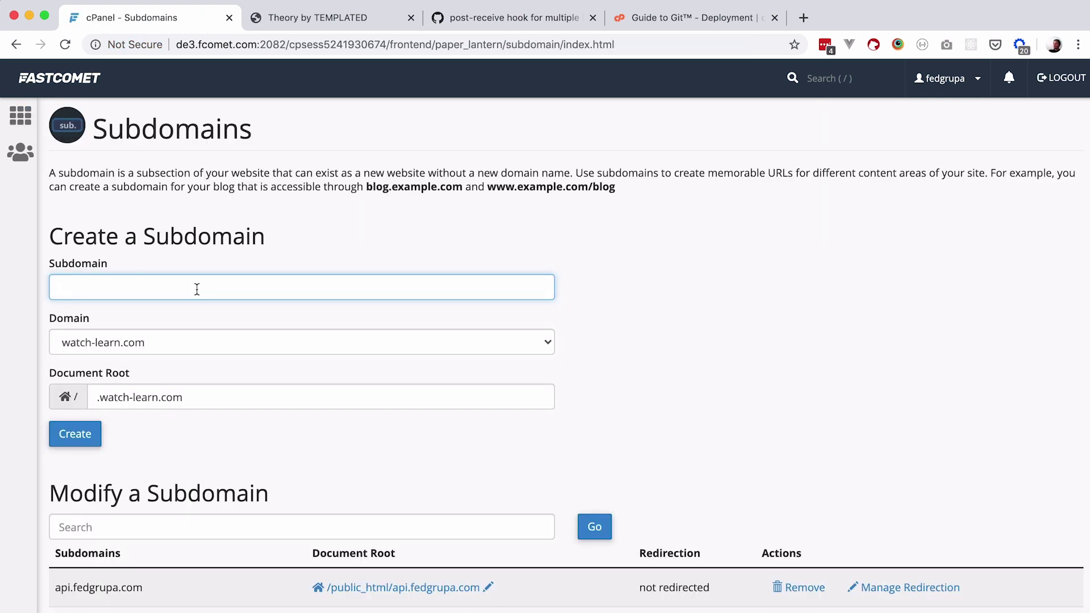
{"action": "type", "text": "staging"}
{"action": "left_click", "coordinate": [95, 397]}
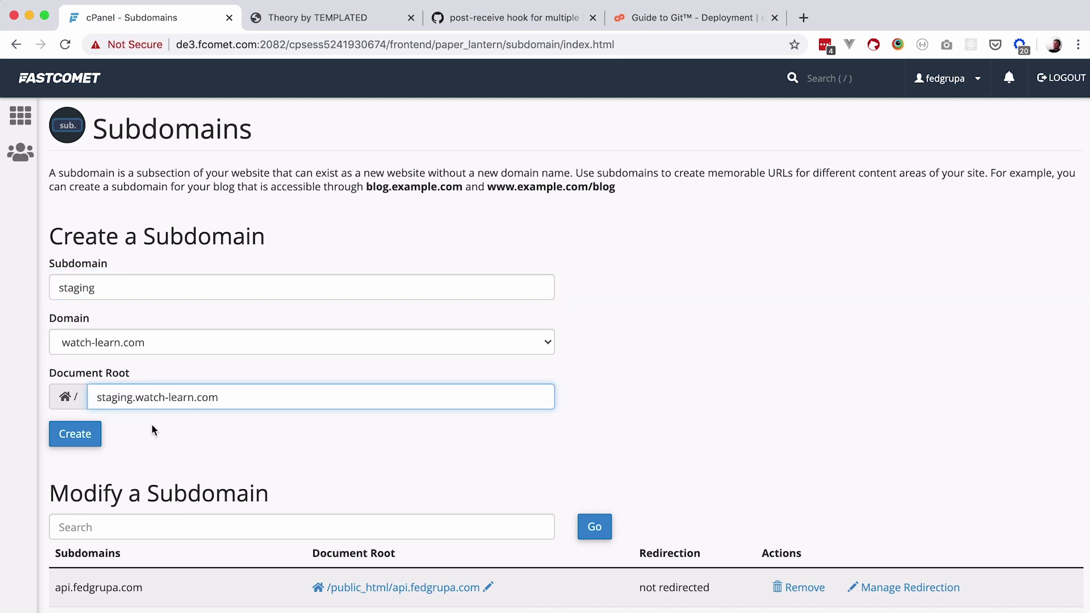
{"action": "type", "text": "public_html/"}
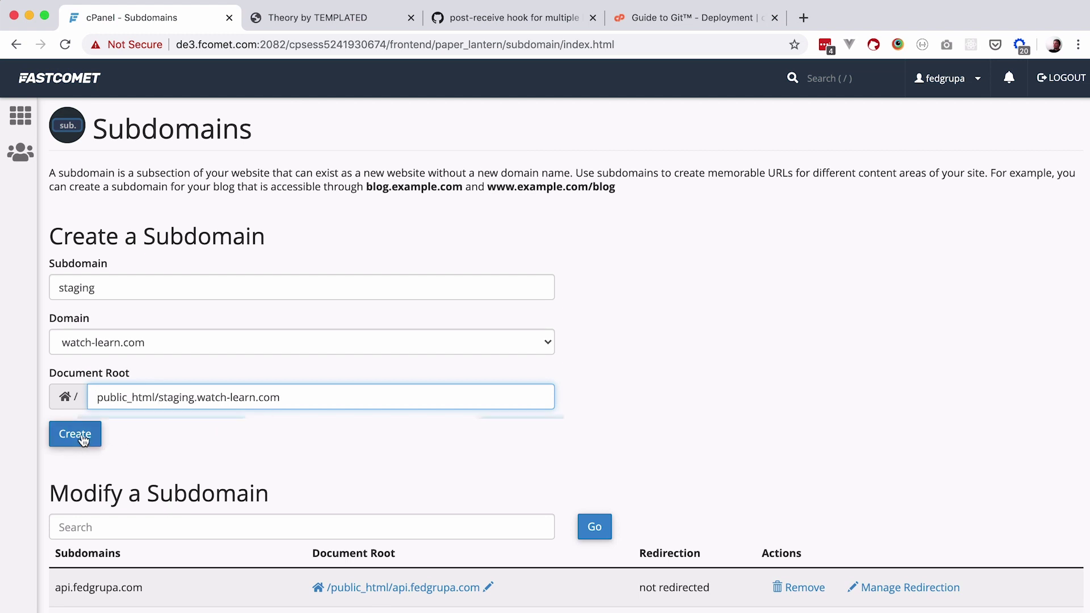
{"action": "left_click", "coordinate": [83, 441]}
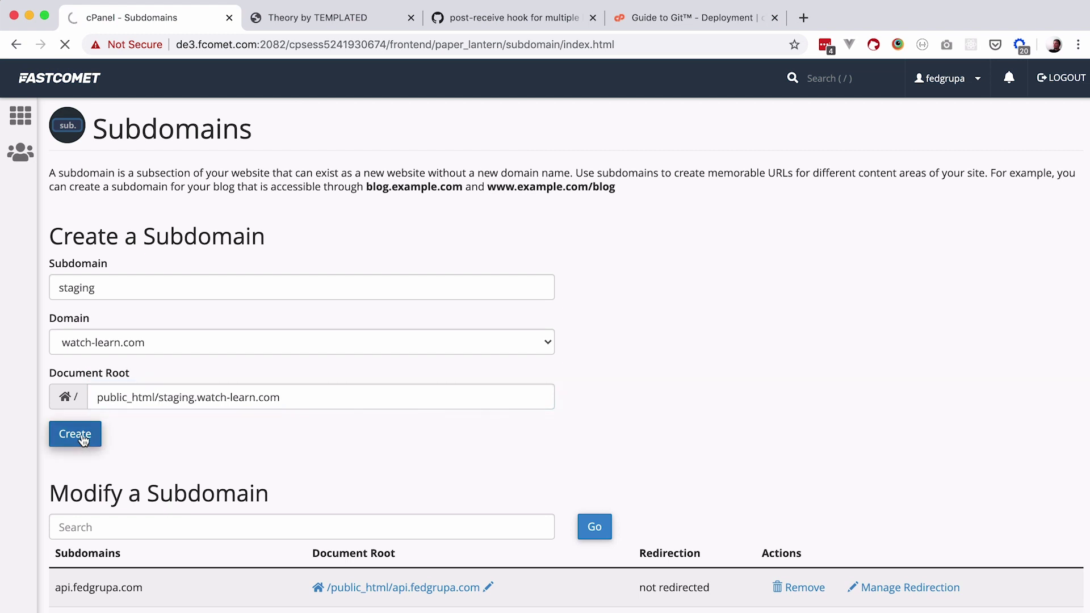
Create the subdomain production on watch-learn.com with the document root public_html/production.watch-learn.com.
{"action": "left_click", "coordinate": [567, 237]}
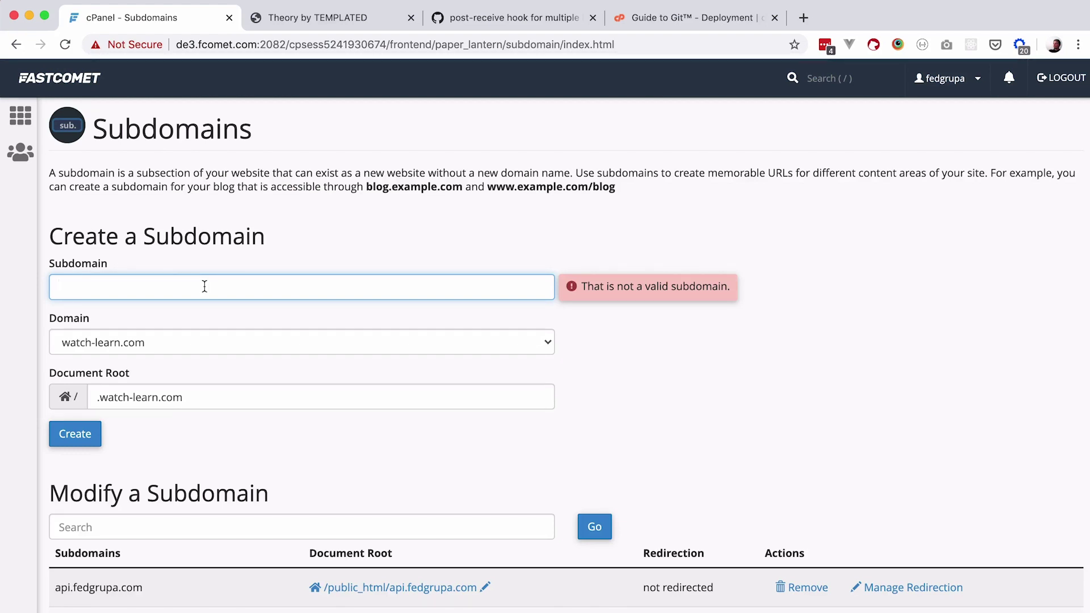
{"action": "type", "text": "production"}
{"action": "left_click", "coordinate": [97, 398]}
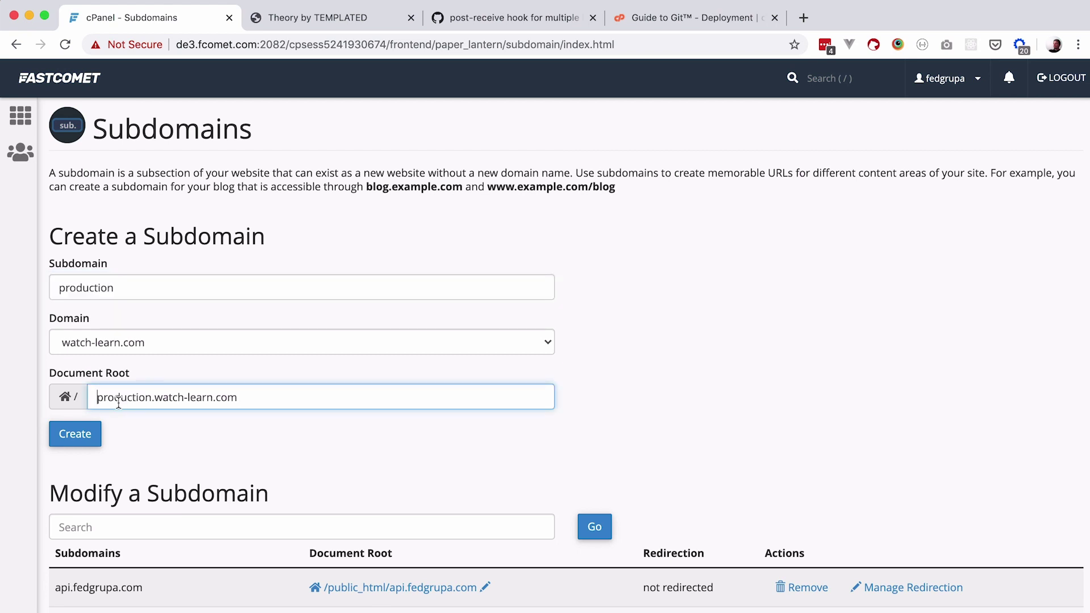
{"action": "type", "text": "public_html/"}
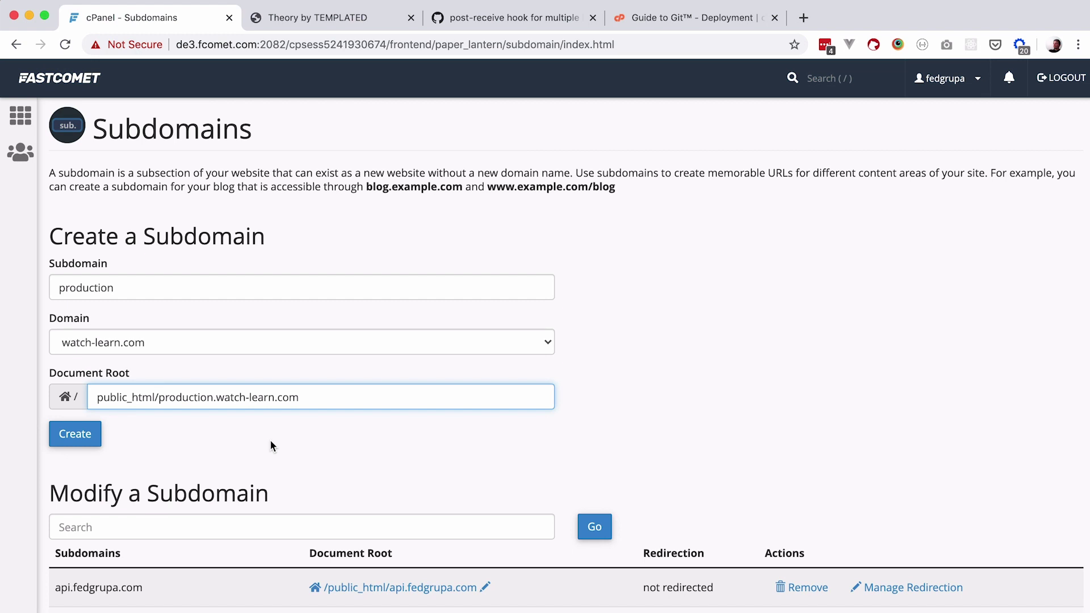
{"action": "left_click", "coordinate": [68, 446]}
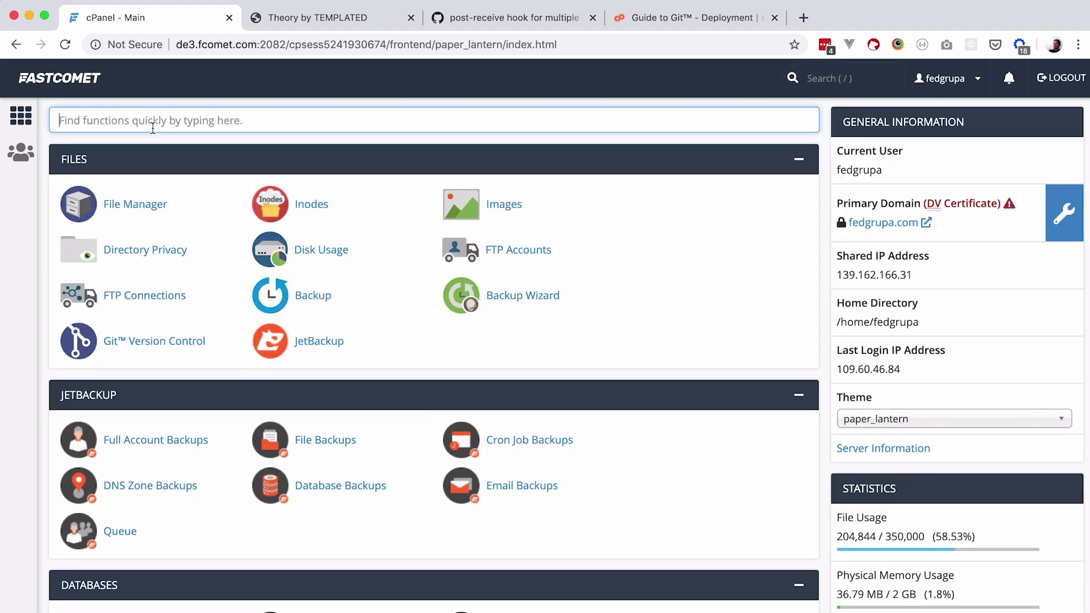
Open Git Version Control and begin a new repository with cloning of a remote repository turned off.
{"action": "type", "text": "git"}
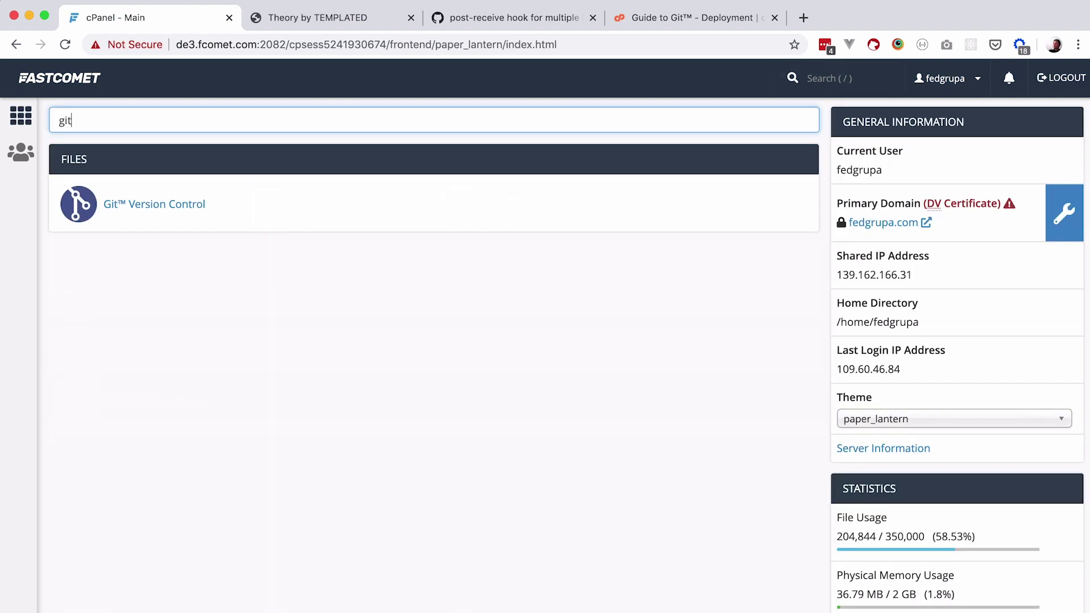
{"action": "left_click", "coordinate": [162, 209]}
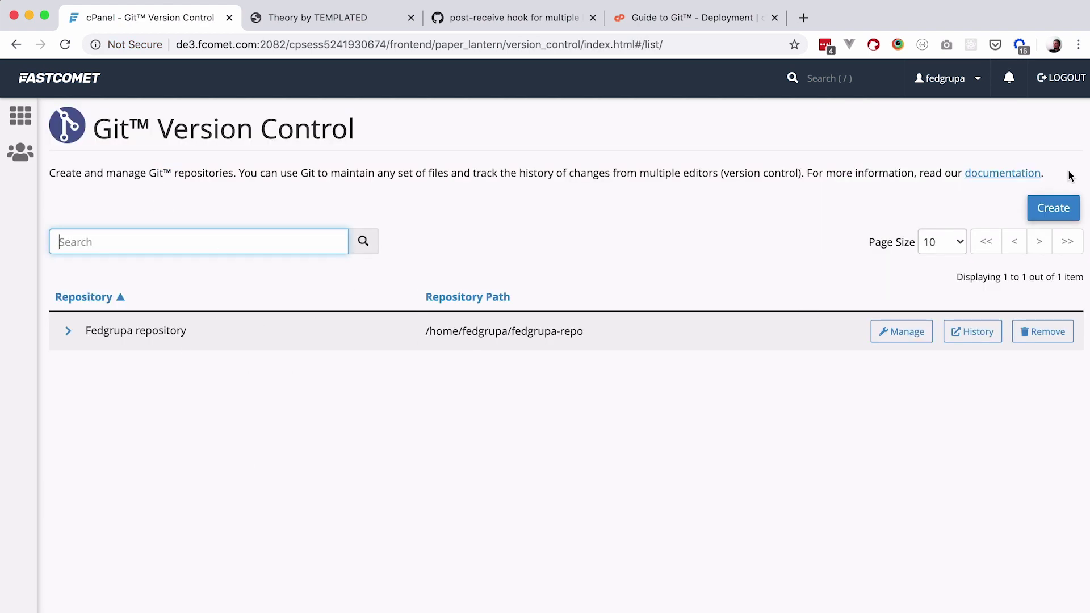
{"action": "left_click", "coordinate": [1053, 207]}
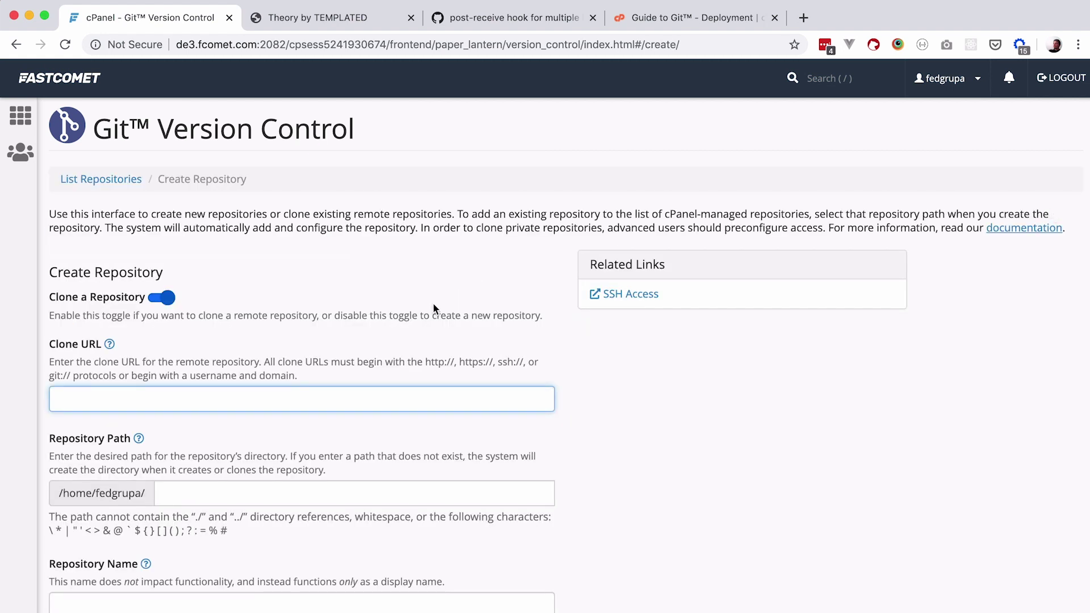
{"action": "scroll", "coordinate": [359, 294], "scroll_direction": "down", "scroll_amount": 3}
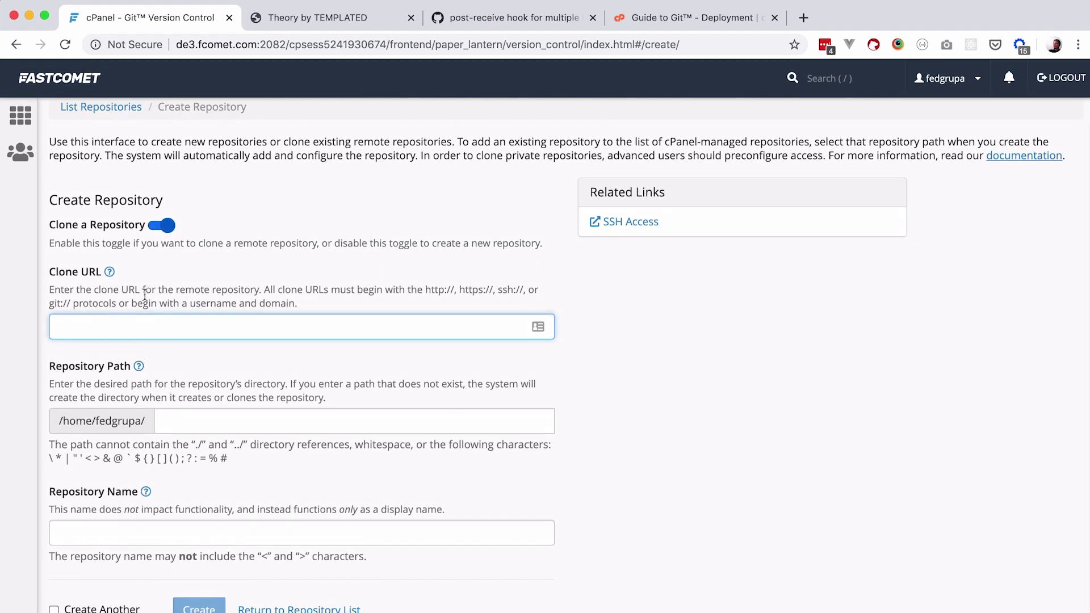
{"action": "left_click", "coordinate": [167, 227]}
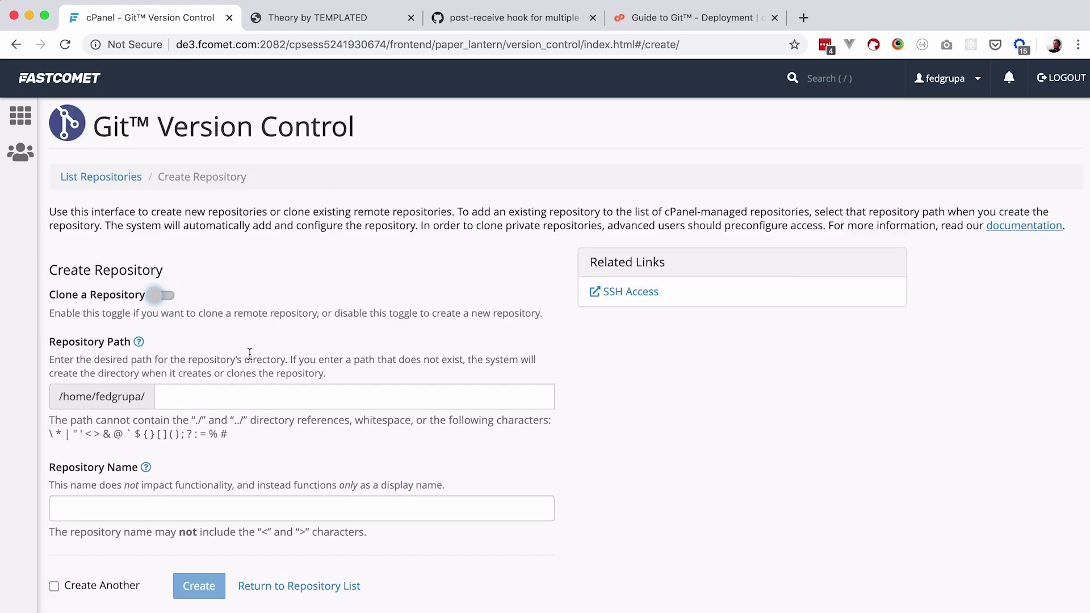
Create the repository with the path cpanel-deploy and the name Cpanel Deploy.
{"action": "left_click", "coordinate": [186, 397]}
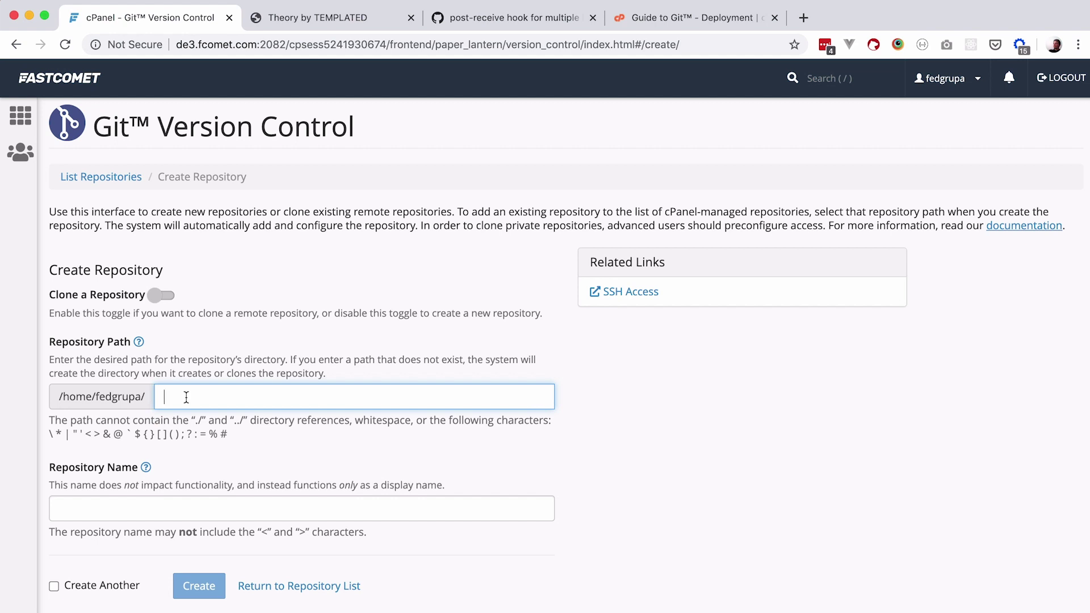
{"action": "type", "text": "cpanel-deploy"}
{"action": "key", "text": "super+a"}
{"action": "left_click", "coordinate": [264, 399]}
{"action": "left_click", "coordinate": [181, 513]}
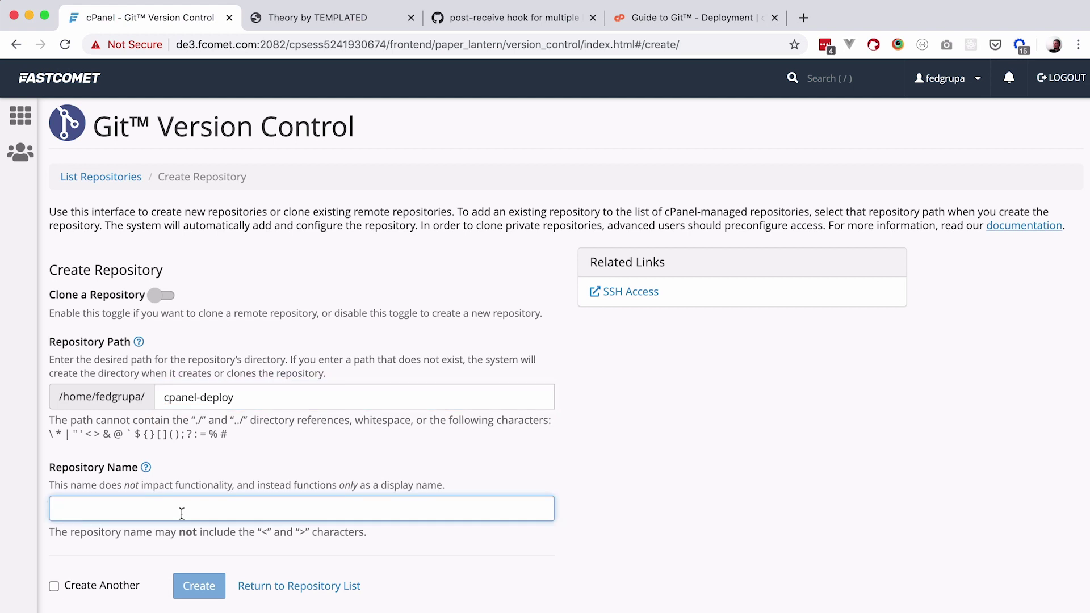
{"action": "type", "text": "Cpanel Deploy"}
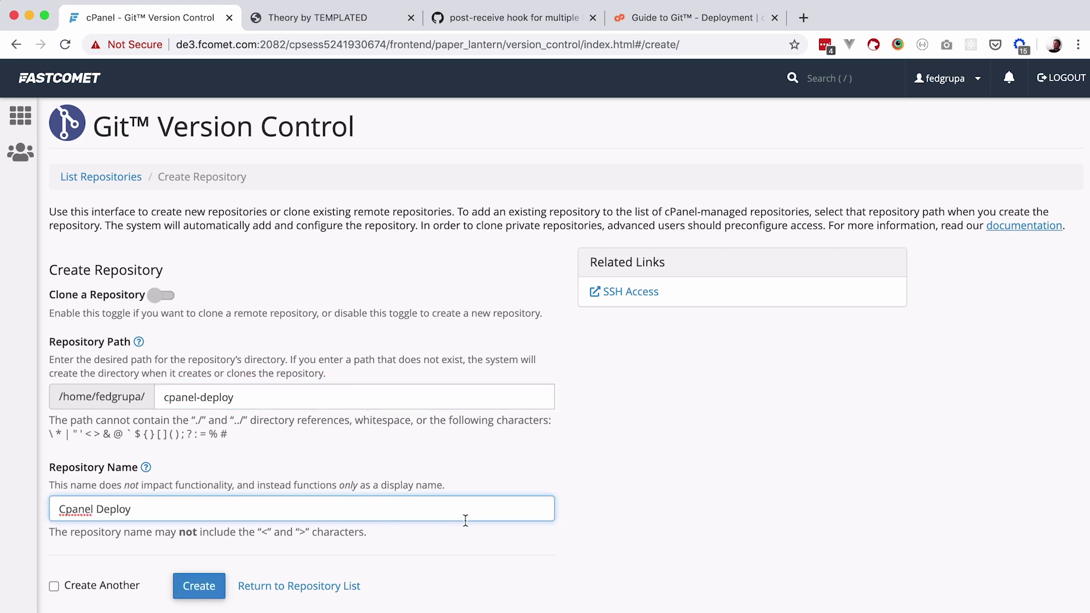
{"action": "left_click", "coordinate": [198, 587]}
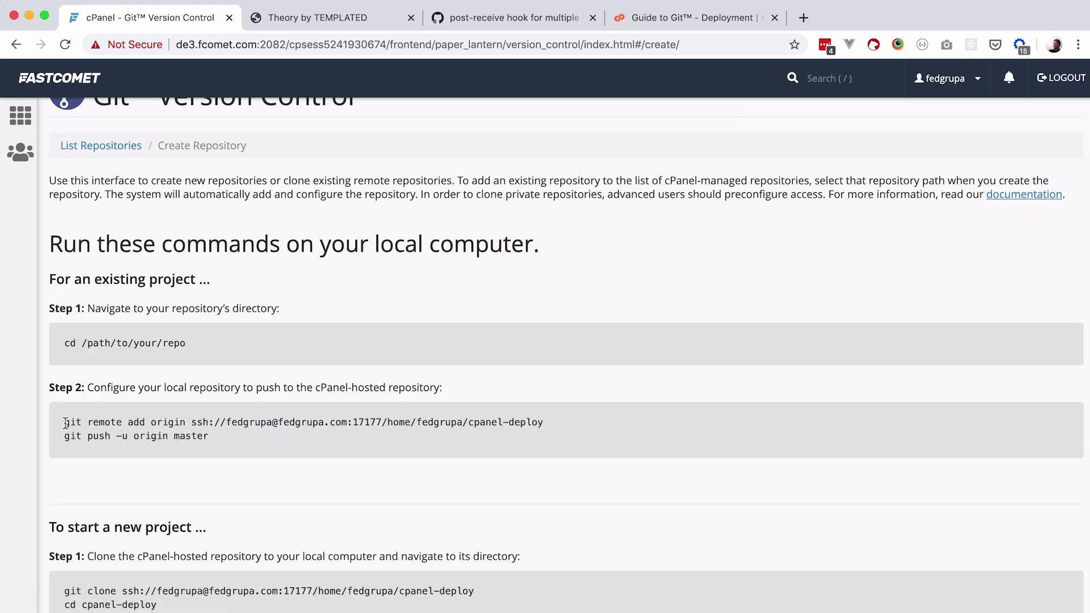
Copy the git remote add origin command given for an existing project.
{"action": "left_click_drag", "start_coordinate": [65, 423], "coordinate": [565, 431]}
{"action": "key", "text": "super+c"}
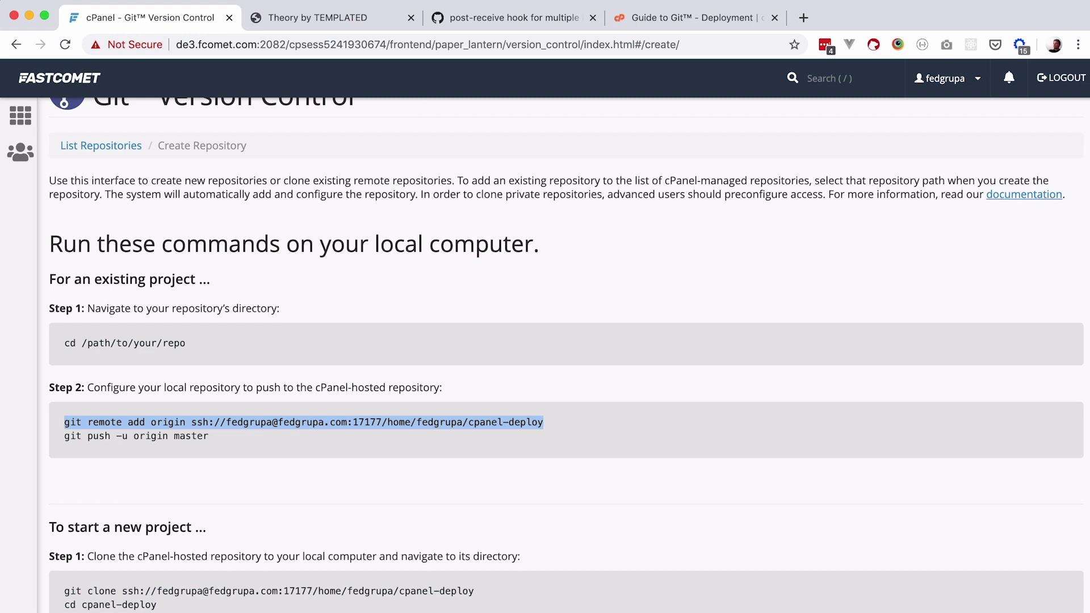
Look over the local Theory site at cpanel-deploy.test and return to the cPanel repository instructions.
{"action": "left_click", "coordinate": [325, 23]}
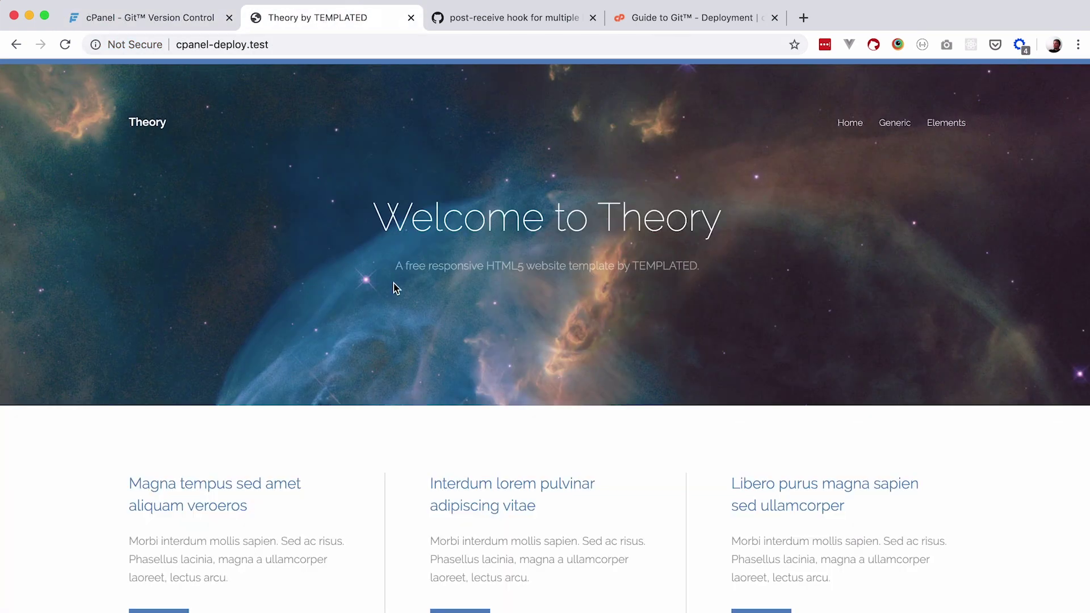
{"action": "scroll", "coordinate": [396, 289], "scroll_direction": "down", "scroll_amount": 3}
{"action": "scroll", "coordinate": [395, 288], "scroll_direction": "up", "scroll_amount": 3}
{"action": "scroll", "coordinate": [396, 288], "scroll_direction": "down", "scroll_amount": 10}
{"action": "scroll", "coordinate": [396, 289], "scroll_direction": "up", "scroll_amount": 10}
{"action": "left_click", "coordinate": [186, 22]}
{"action": "left_click", "coordinate": [336, 452]}
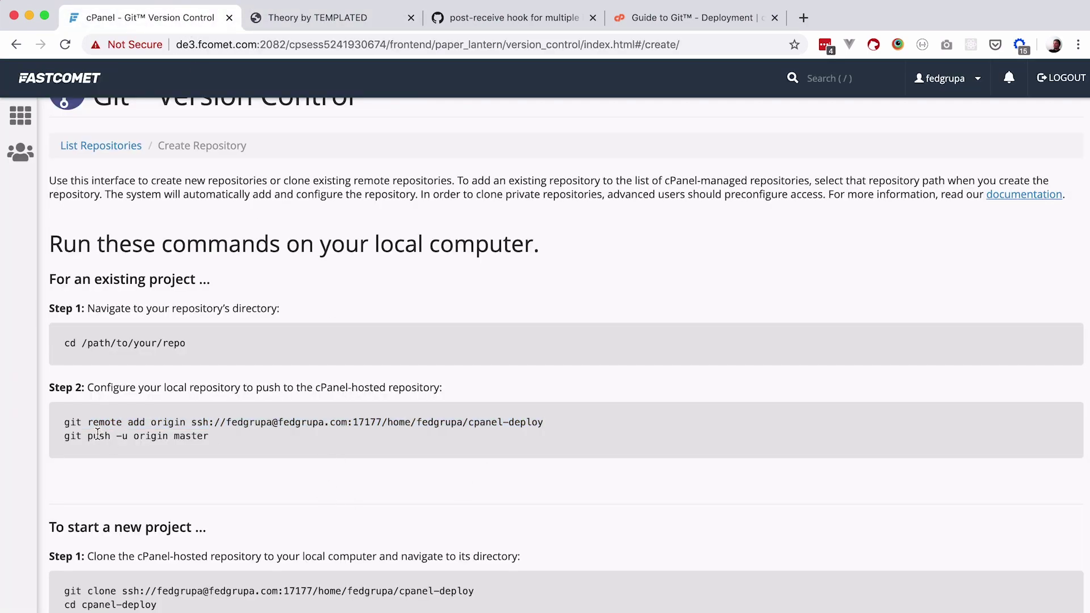
In the terminal, initialize a Git repository in the cpanel-deploy folder and add the cPanel-hosted repository as remote origin.
{"action": "left_click_drag", "start_coordinate": [62, 422], "coordinate": [538, 425]}
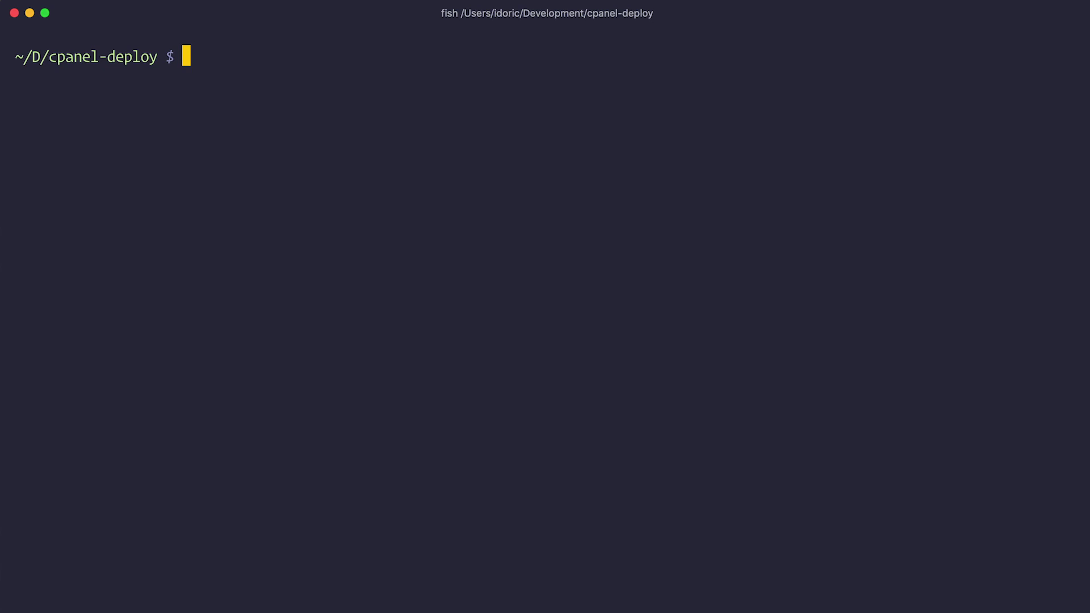
{"action": "type", "text": "git init"}
{"action": "key", "text": "Return"}
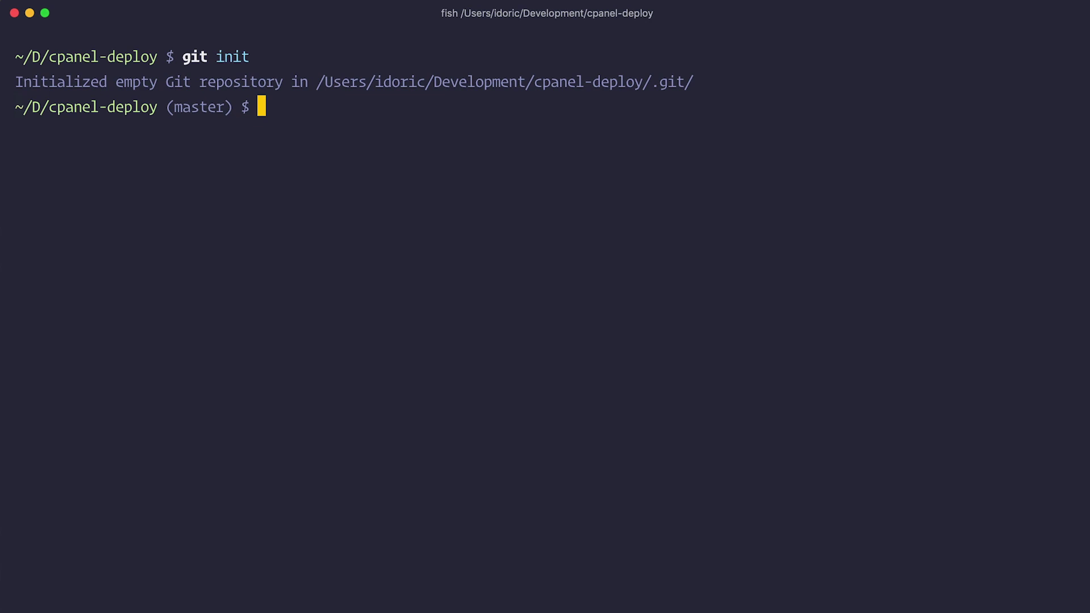
{"action": "key", "text": "super+Tab"}
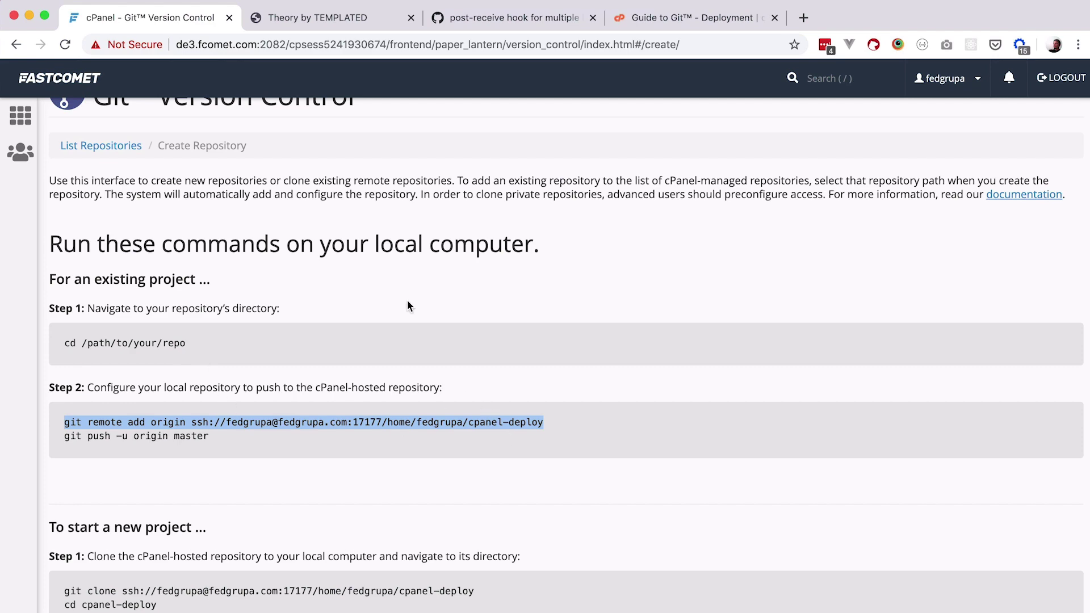
{"action": "key", "text": "super+Tab"}
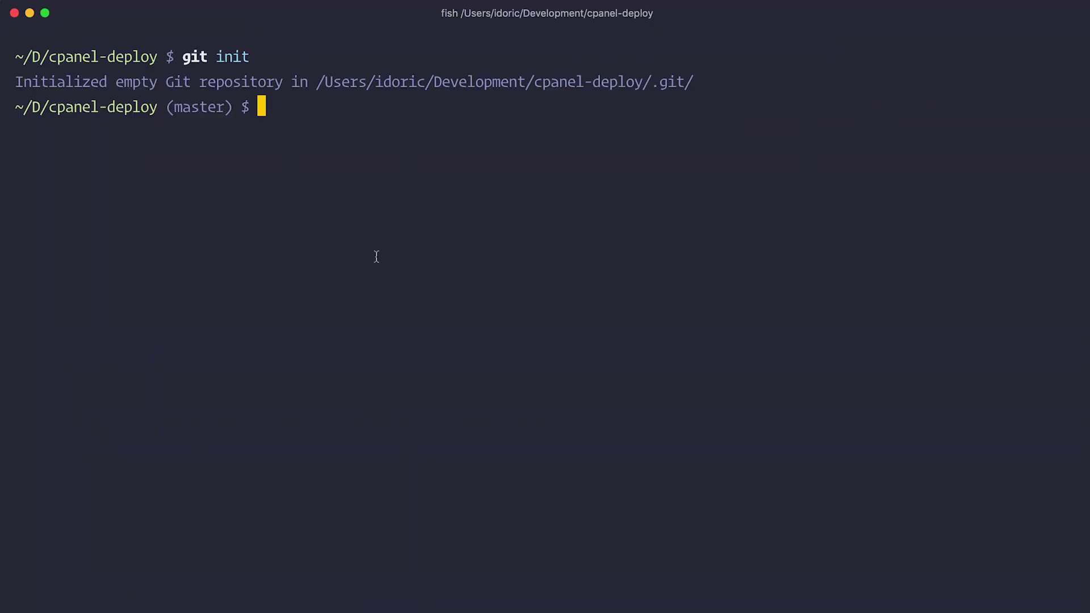
{"action": "key", "text": "super+v"}
{"action": "key", "text": "Return"}
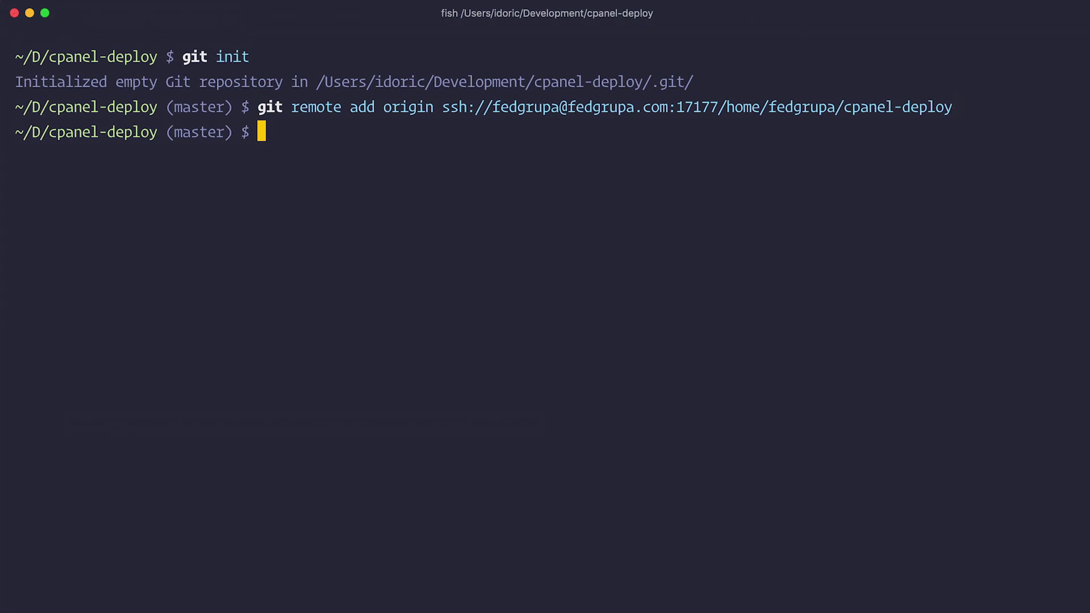
Stage all project files and commit them with the message "First commit".
{"action": "type", "text": "git ad"}
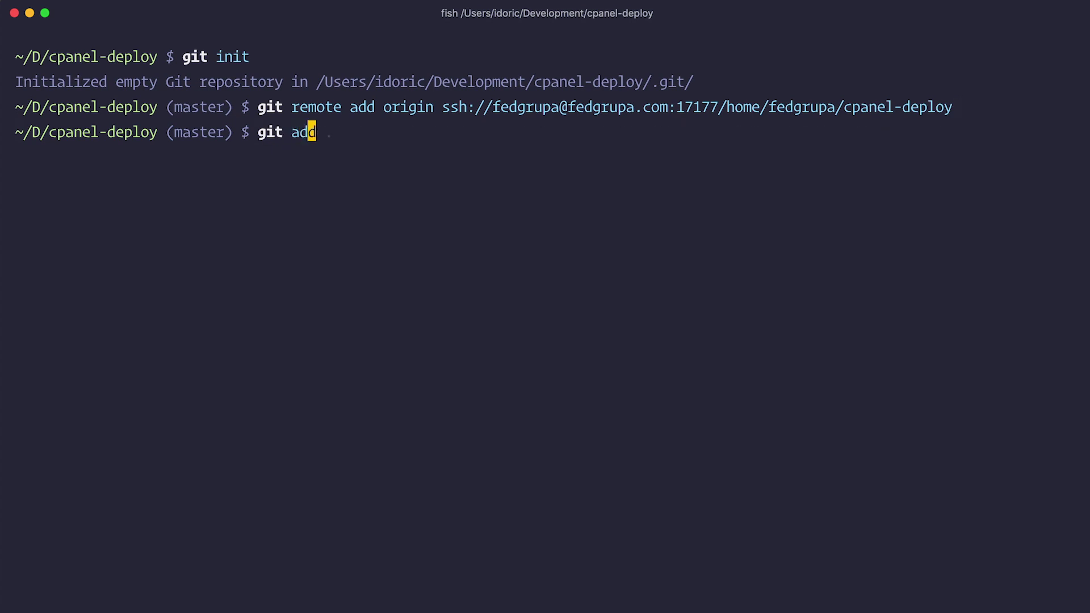
{"action": "type", "text": "d ."}
{"action": "key", "text": "Return"}
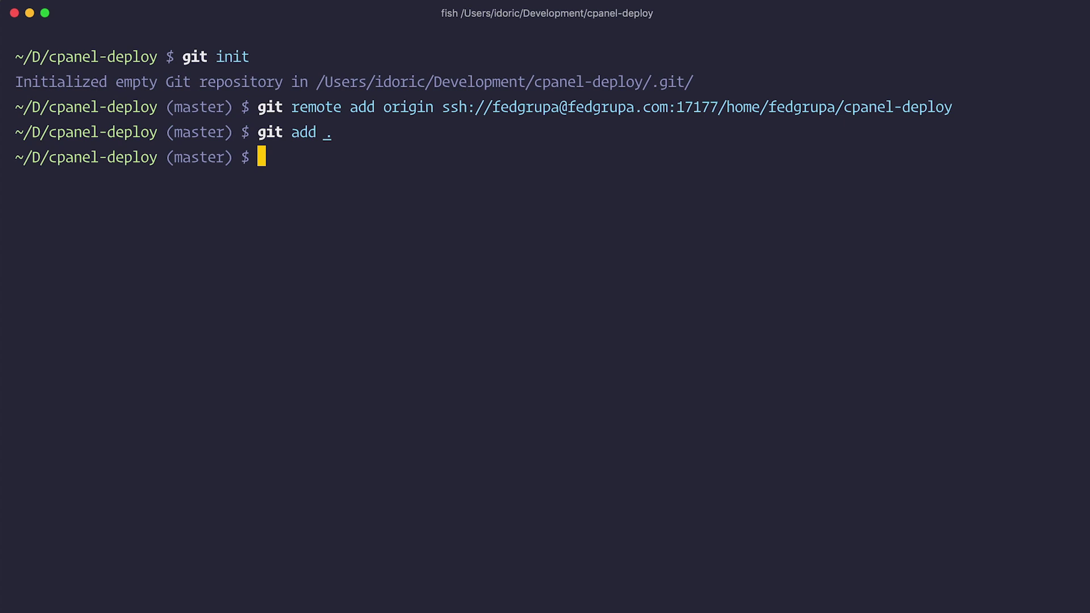
{"action": "type", "text": "git commit -m \"First commit\""}
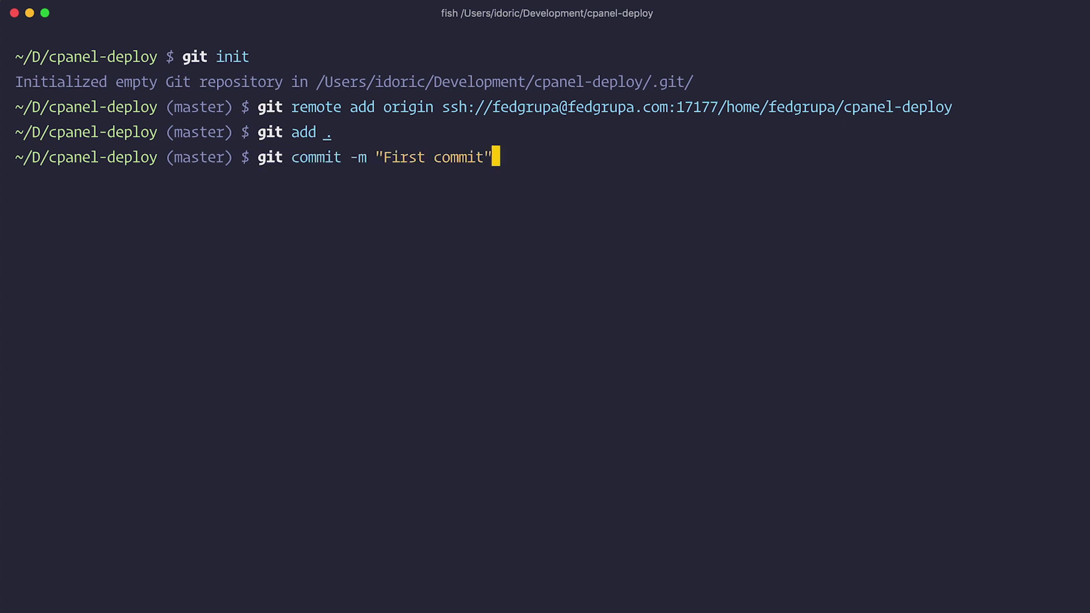
{"action": "key", "text": "Return"}
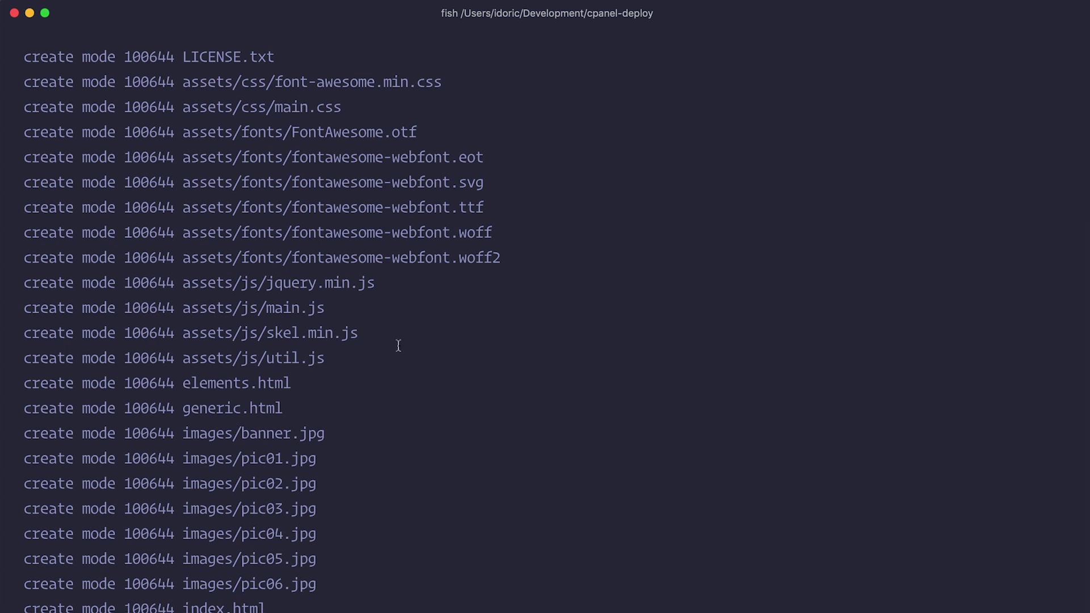
{"action": "key", "text": "ctrl+l"}
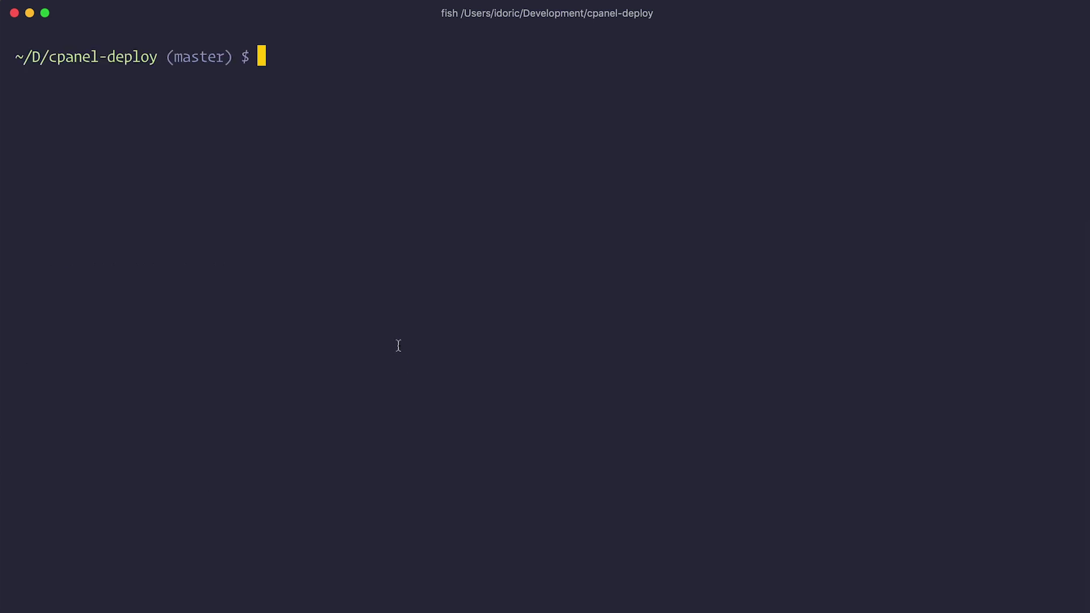
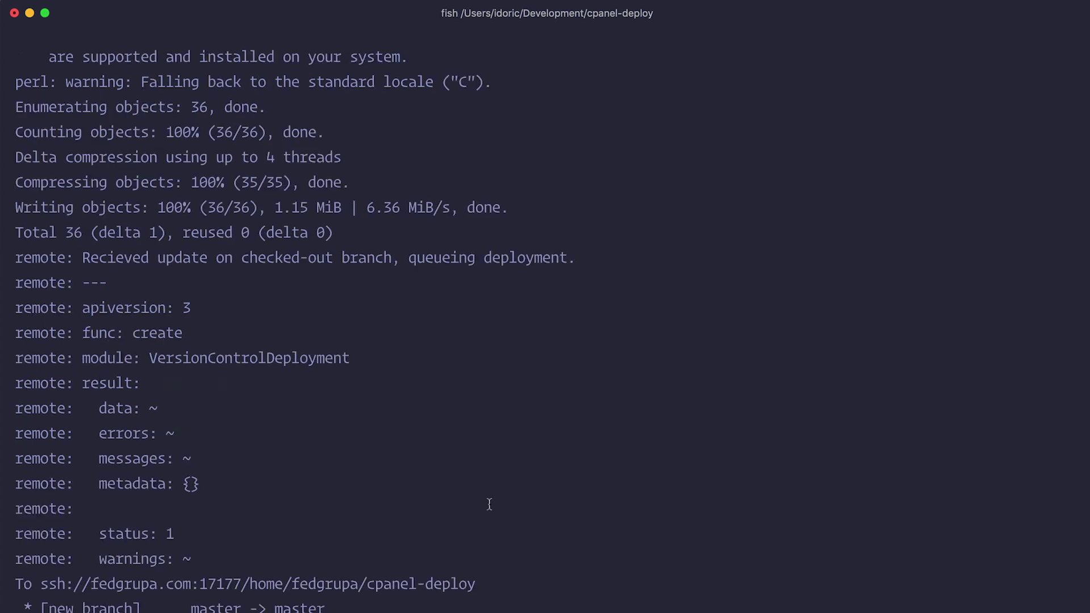
Review the push output, switch to the browser, and open the checked-out master branch of the Cpanel Deploy repository.
{"action": "scroll", "coordinate": [314, 365], "scroll_direction": "up", "scroll_amount": 1}
{"action": "scroll", "coordinate": [315, 371], "scroll_direction": "down", "scroll_amount": 1}
{"action": "key", "text": "super+Tab"}
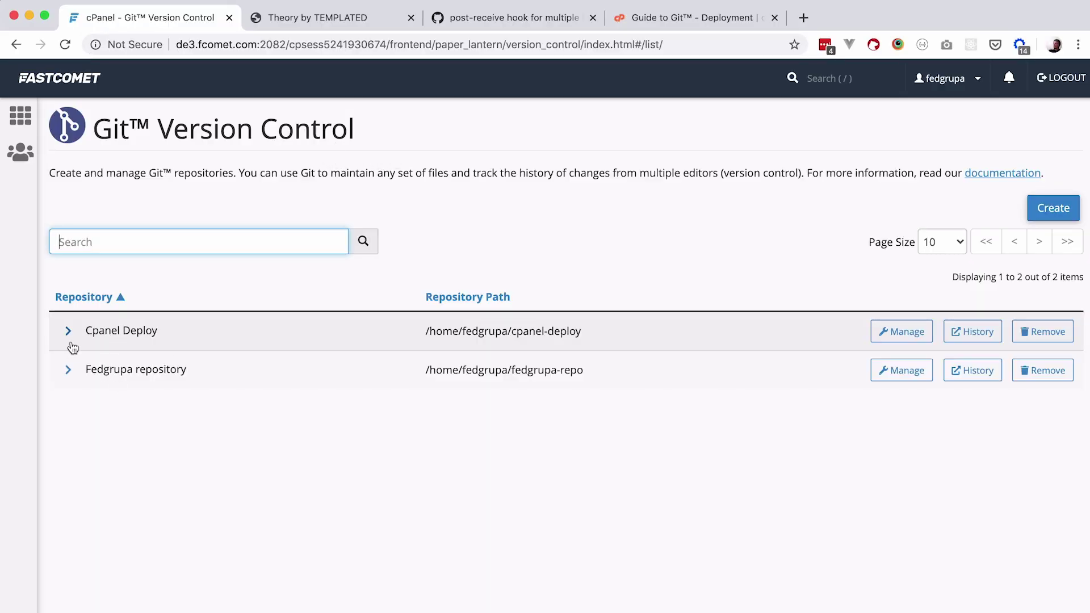
{"action": "left_click", "coordinate": [907, 332]}
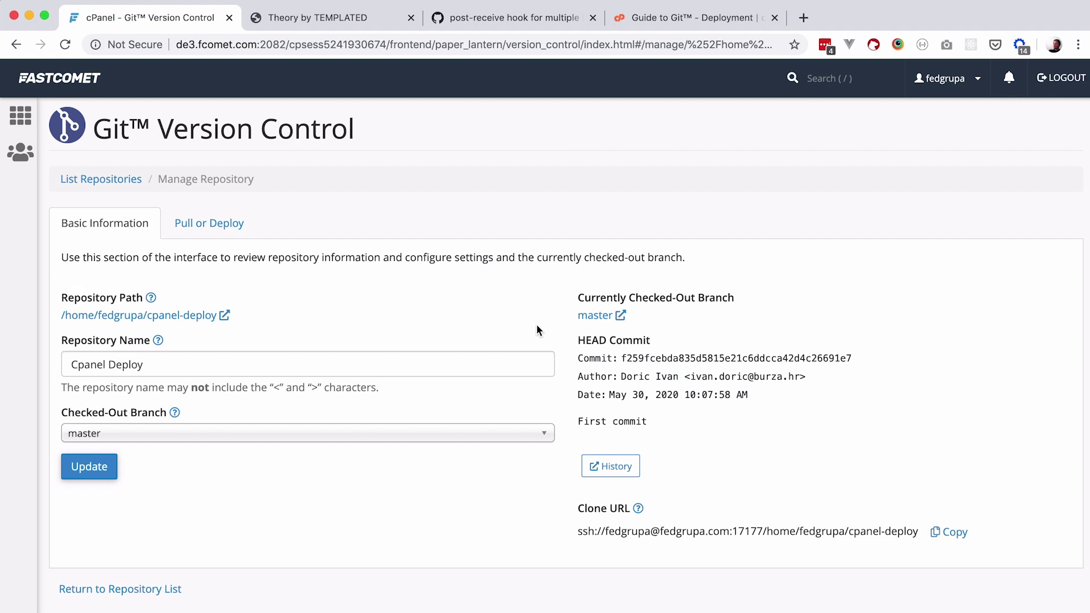
{"action": "left_click", "coordinate": [595, 316]}
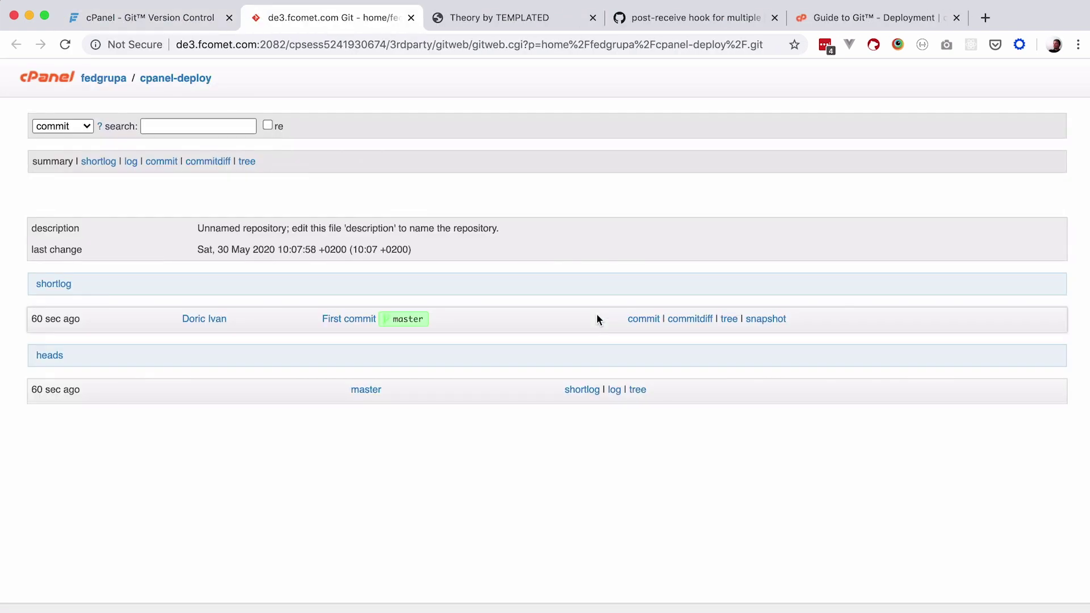
Open the "First commit" entry in the repository log and examine its list of changed files.
{"action": "left_click", "coordinate": [339, 323]}
{"action": "scroll", "coordinate": [326, 398], "scroll_direction": "down", "scroll_amount": 7}
{"action": "scroll", "coordinate": [325, 396], "scroll_direction": "up", "scroll_amount": 8}
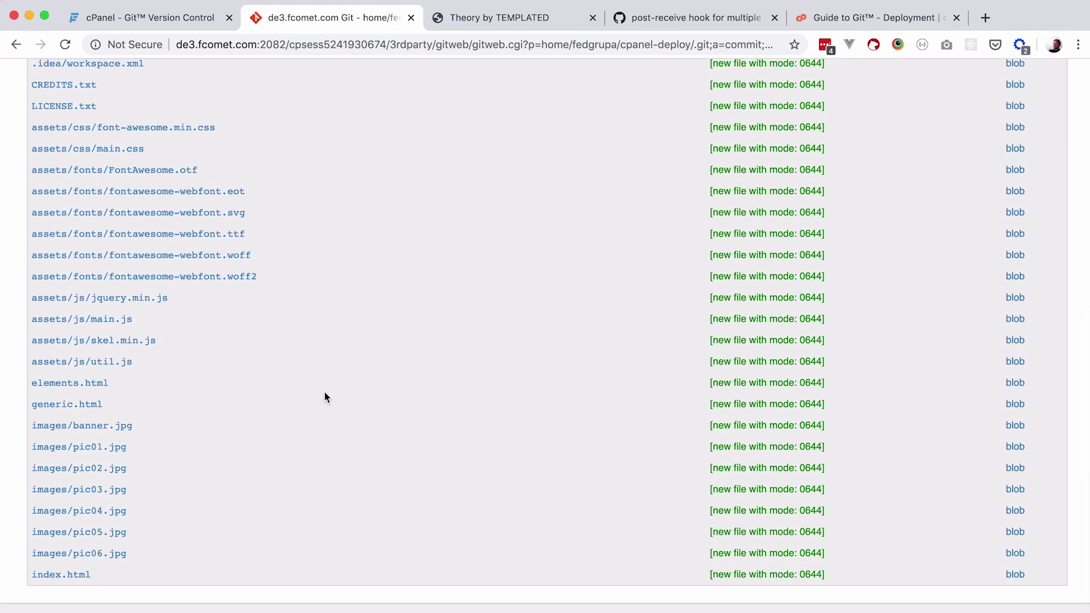
{"action": "scroll", "coordinate": [324, 396], "scroll_direction": "down", "scroll_amount": 7}
{"action": "scroll", "coordinate": [325, 396], "scroll_direction": "up", "scroll_amount": 7}
{"action": "scroll", "coordinate": [326, 396], "scroll_direction": "down", "scroll_amount": 1}
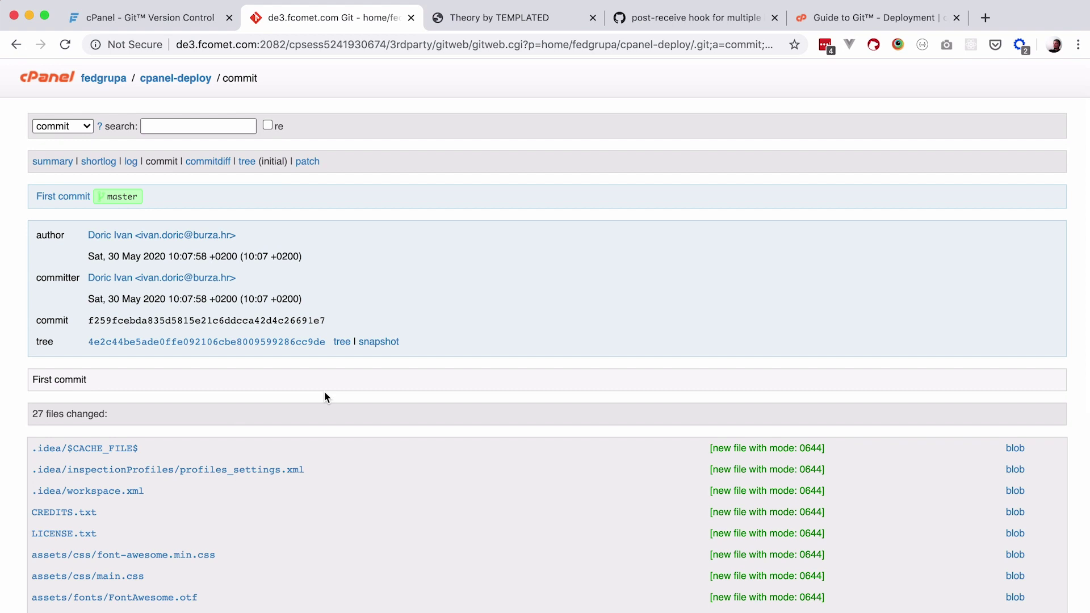
Open production.watch-learn.com in a new browser tab placed beside the repository tab.
{"action": "left_click", "coordinate": [986, 17]}
{"action": "left_click_drag", "start_coordinate": [923, 17], "coordinate": [476, 26]}
{"action": "type", "text": "production.watch-learn.com"}
{"action": "key", "text": "Return"}
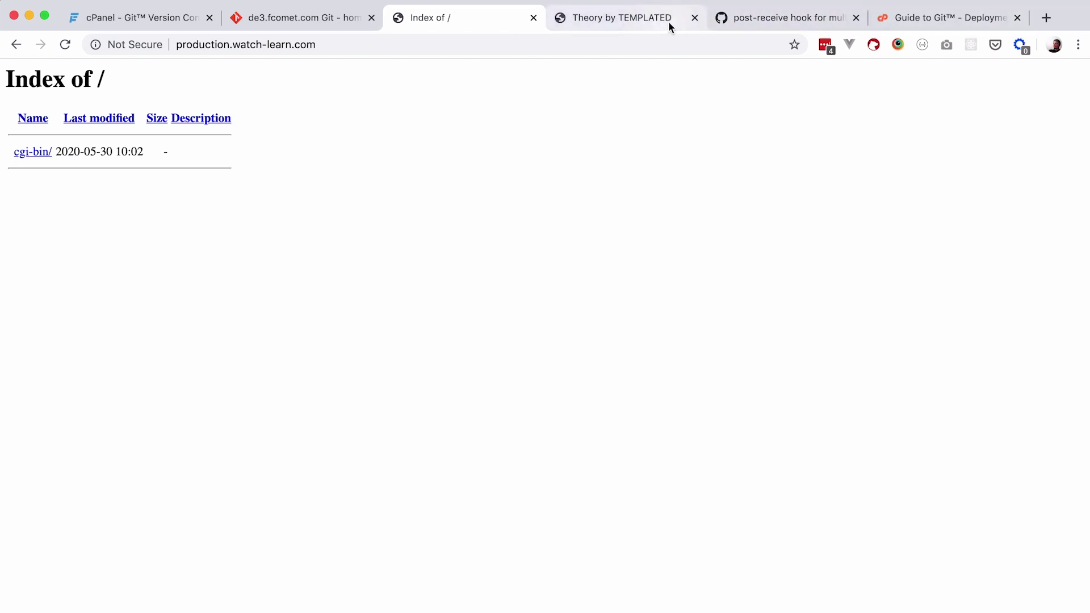
Open staging.watch-learn.com in another new tab and compare its directory index with the production subdomain's.
{"action": "key", "text": "super+t"}
{"action": "left_click", "coordinate": [317, 48]}
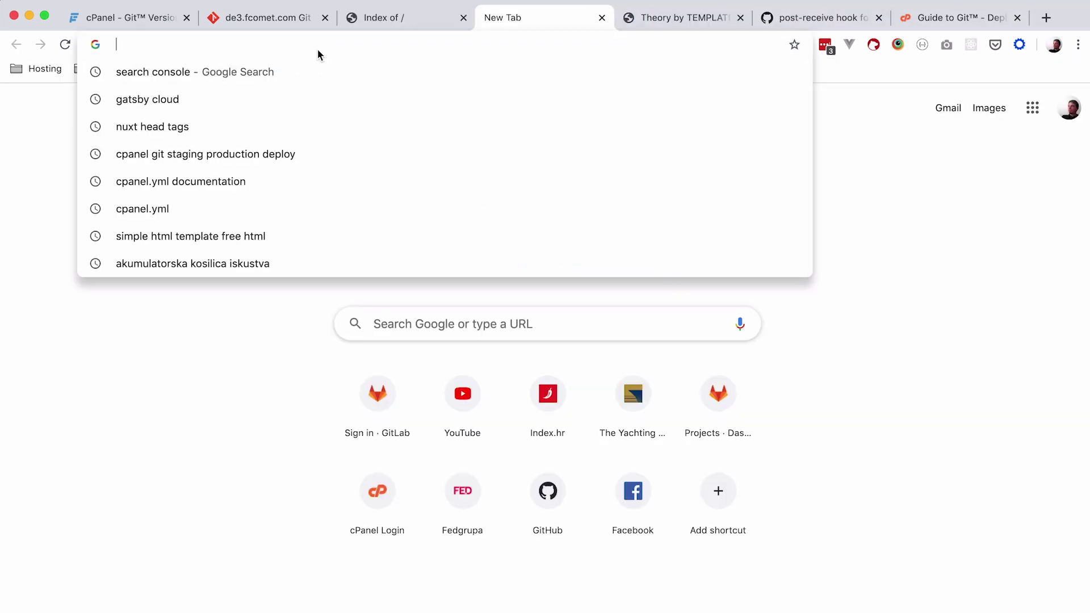
{"action": "type", "text": "staging.watch-learn.com"}
{"action": "key", "text": "Return"}
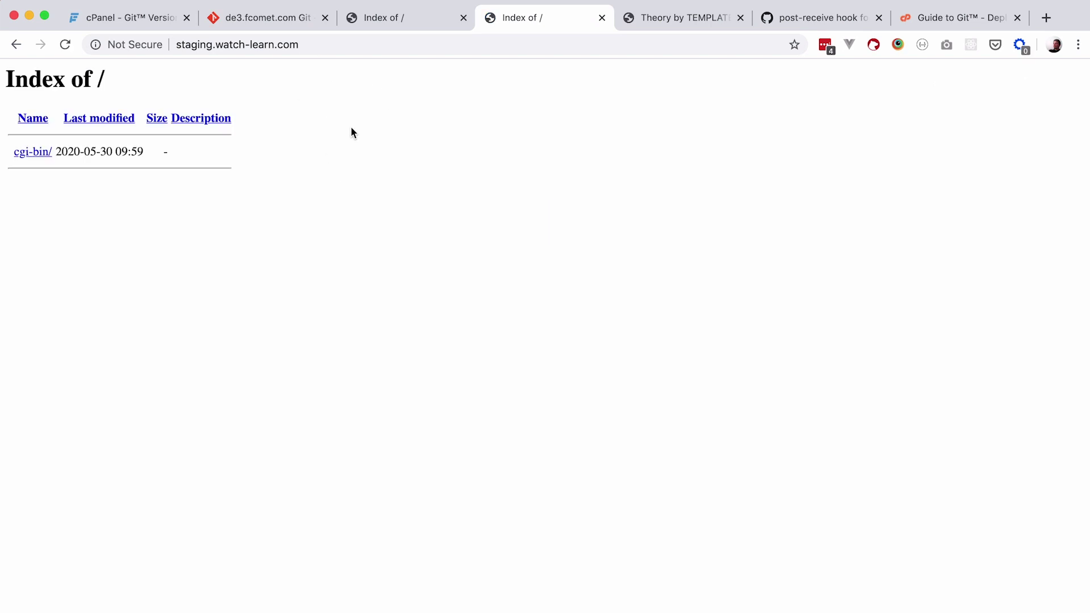
{"action": "left_click", "coordinate": [410, 21]}
{"action": "left_click", "coordinate": [520, 18]}
{"action": "left_click", "coordinate": [453, 21]}
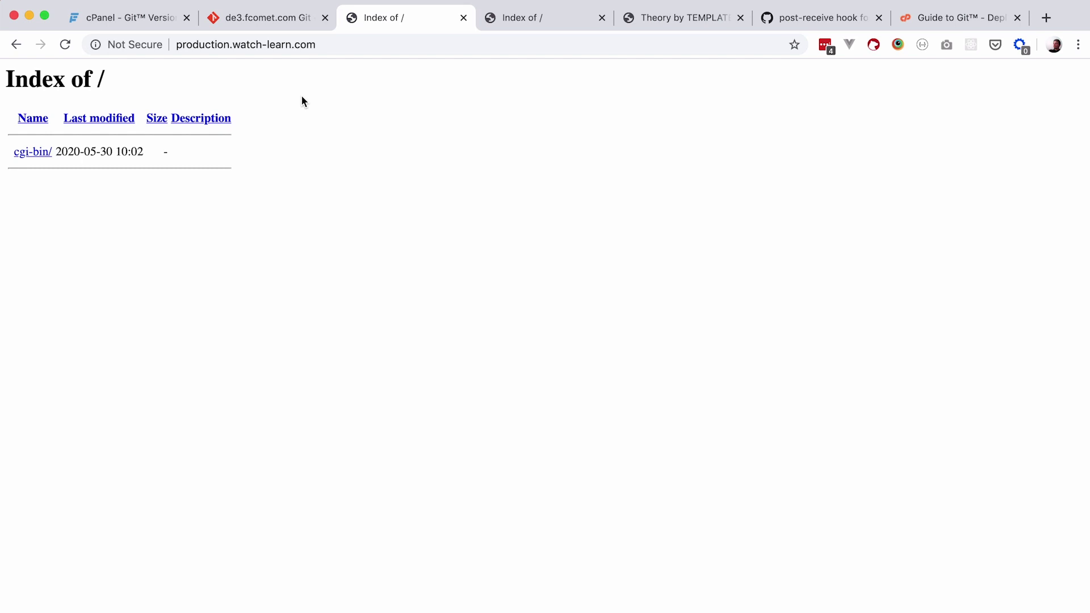
{"action": "left_click", "coordinate": [539, 18]}
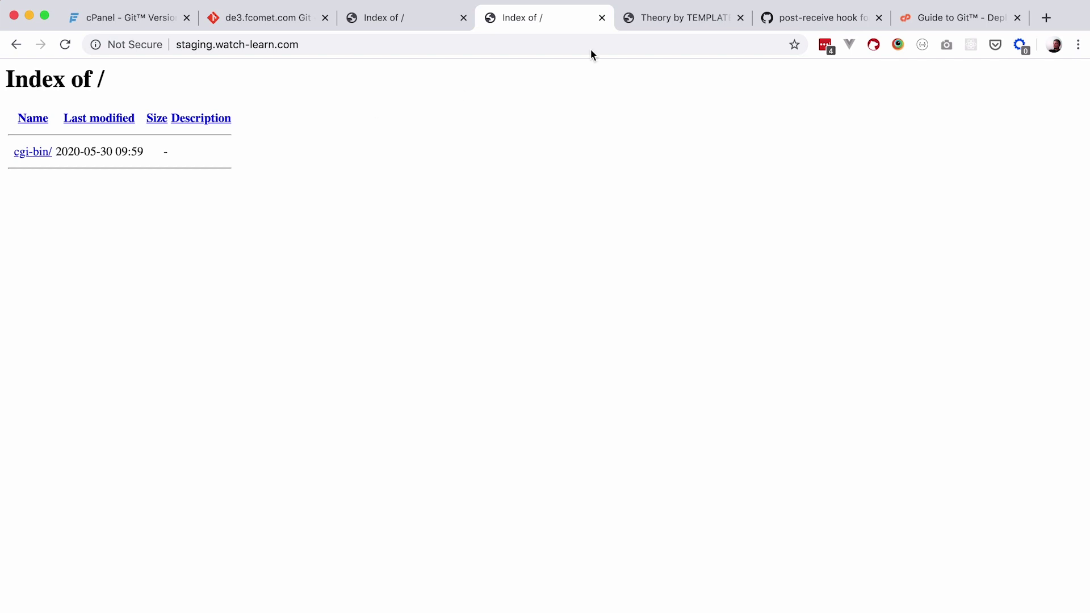
Read the cPanel Git deployment guide's .cpanel.yml examples, focusing on the DEPLOYPATH export and copy commands for individual files.
{"action": "left_click", "coordinate": [940, 25]}
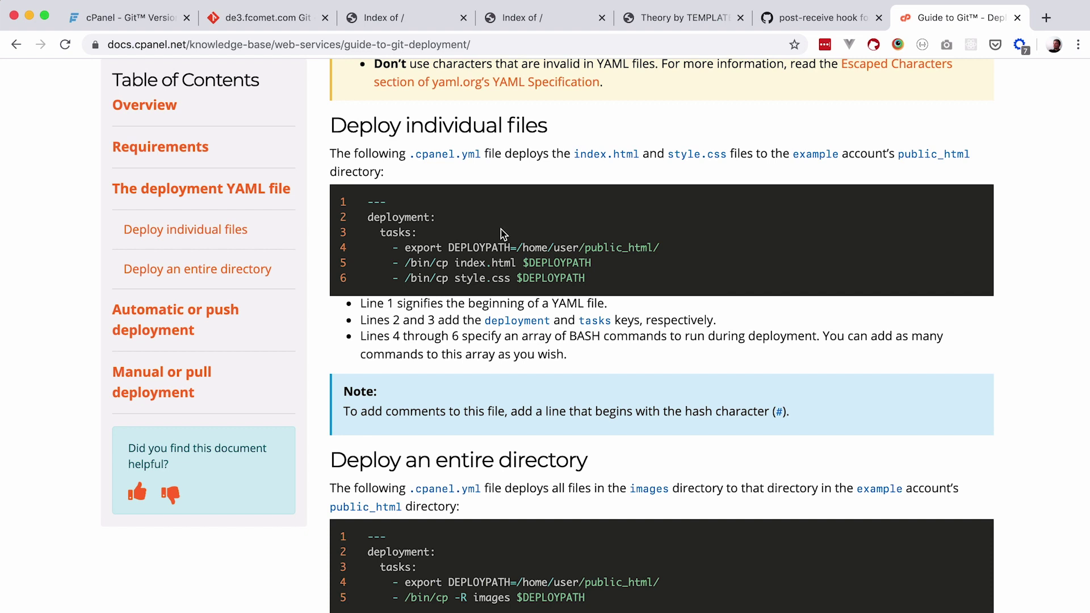
{"action": "scroll", "coordinate": [501, 234], "scroll_direction": "down", "scroll_amount": 5}
{"action": "scroll", "coordinate": [501, 234], "scroll_direction": "up", "scroll_amount": 6}
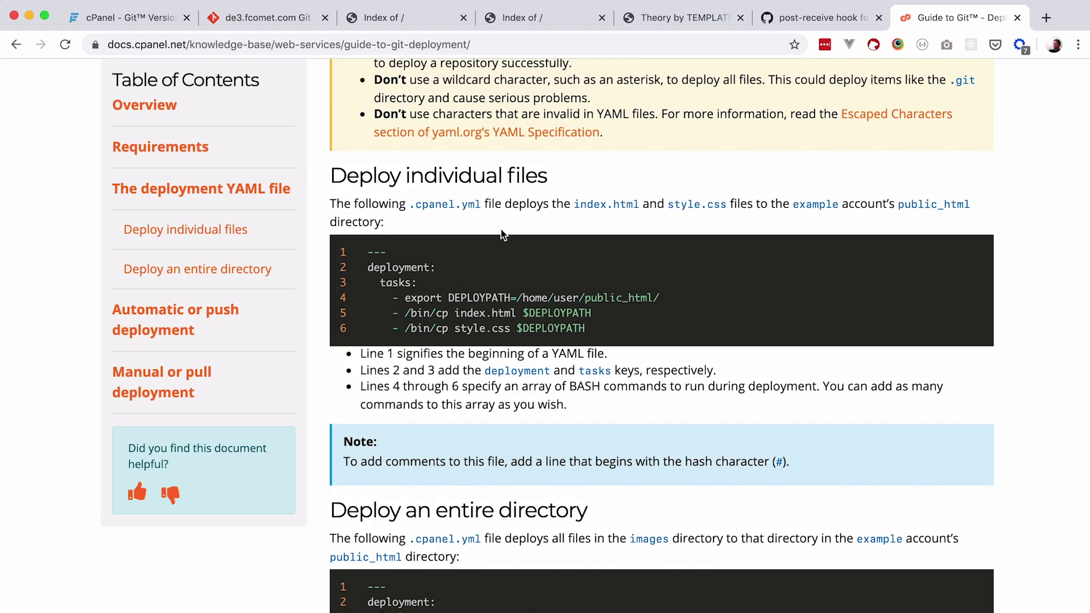
{"action": "scroll", "coordinate": [501, 234], "scroll_direction": "down", "scroll_amount": 2}
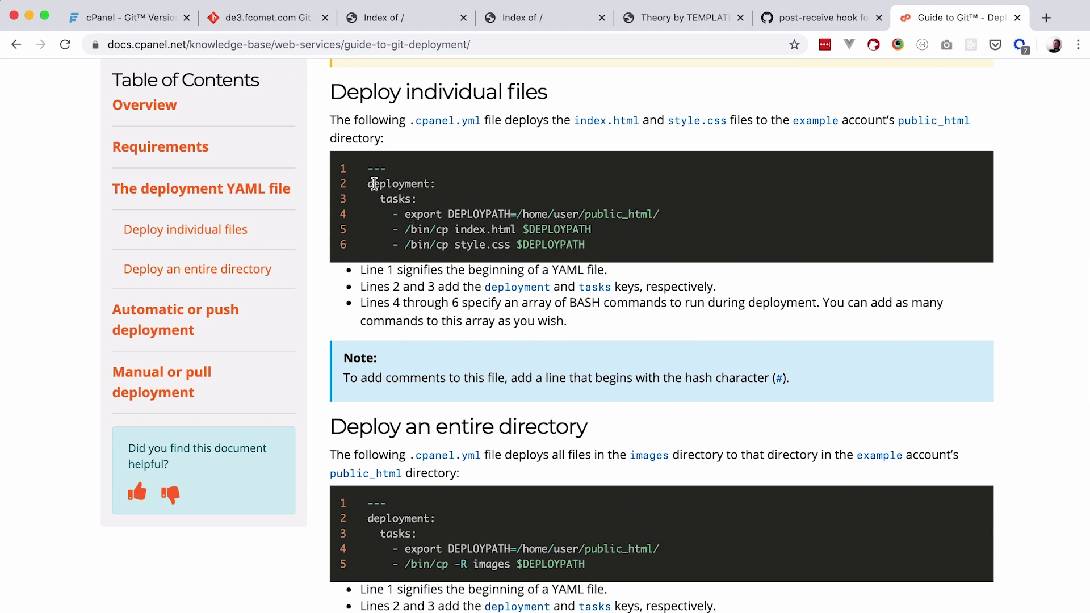
{"action": "left_click_drag", "start_coordinate": [405, 214], "coordinate": [699, 214]}
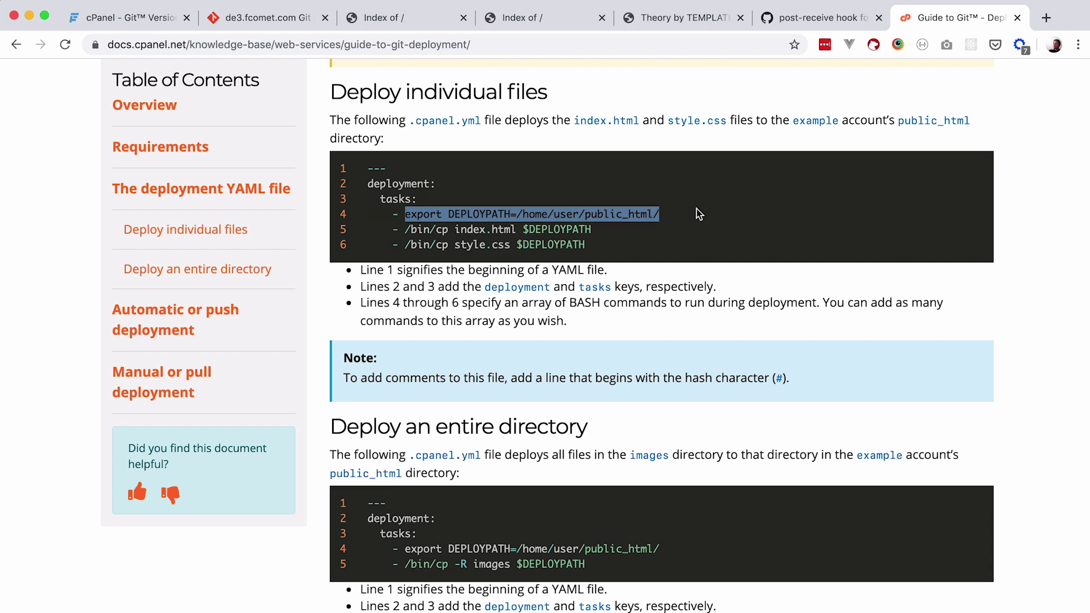
{"action": "left_click_drag", "start_coordinate": [405, 229], "coordinate": [603, 250]}
{"action": "left_click", "coordinate": [625, 252]}
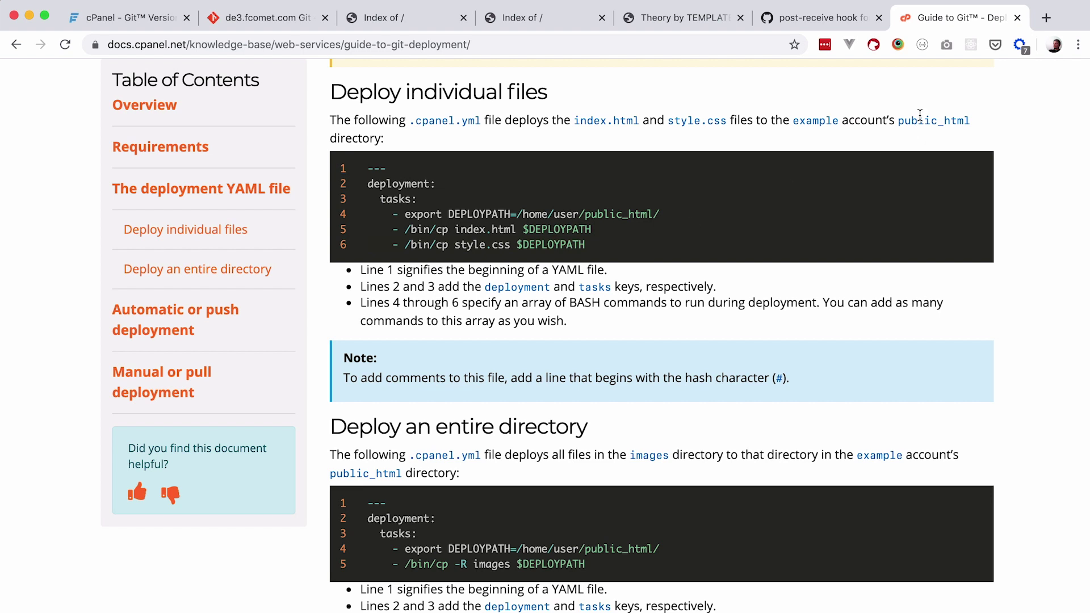
Close the deployment guide and examine the post-receive.sh gist's hook script for multiple branches.
{"action": "left_click", "coordinate": [1017, 18]}
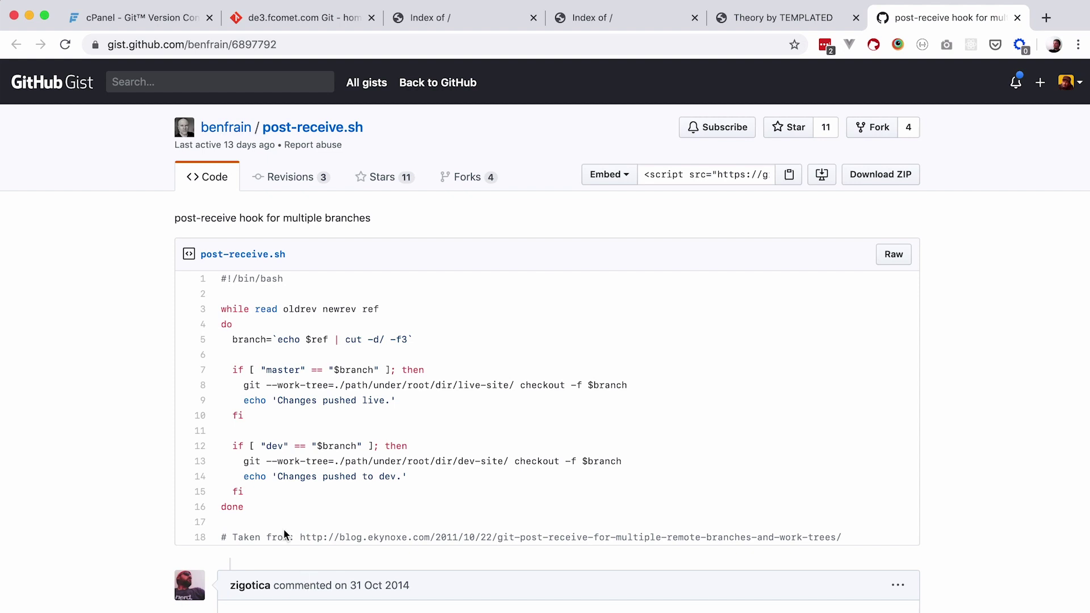
{"action": "left_click_drag", "start_coordinate": [244, 506], "coordinate": [202, 311]}
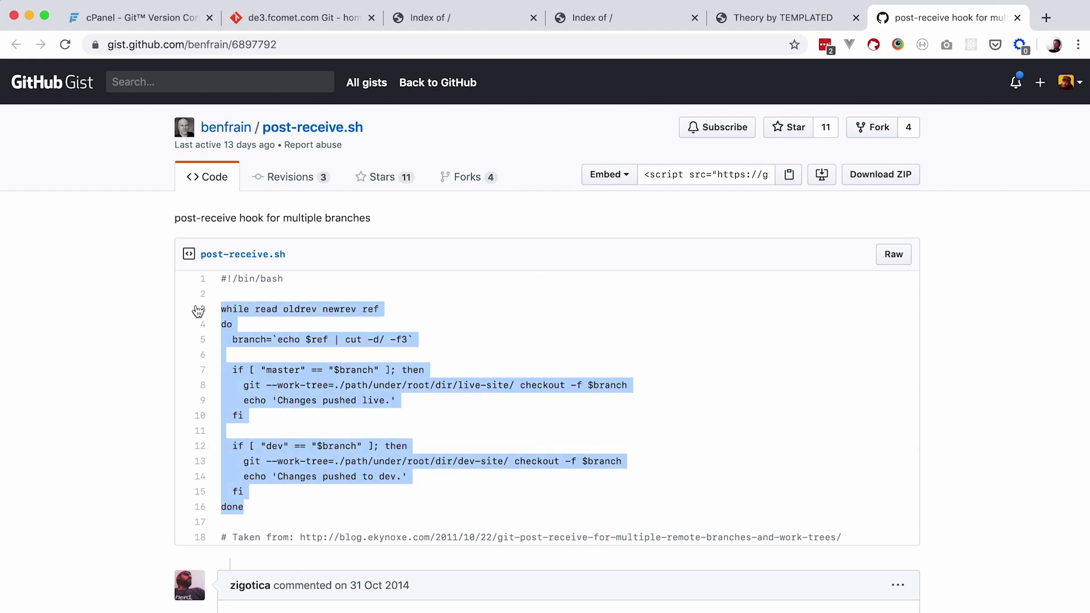
{"action": "left_click", "coordinate": [531, 319]}
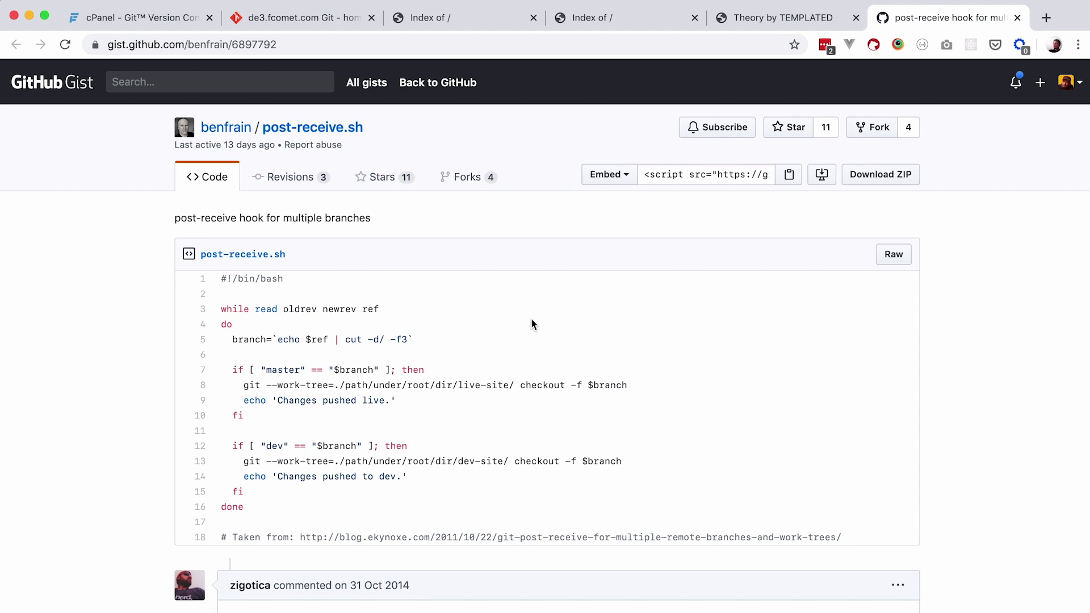
Switch to the terminal, connect to the hosting server with the sshfed command, and clear the output.
{"action": "key", "text": "super+Tab"}
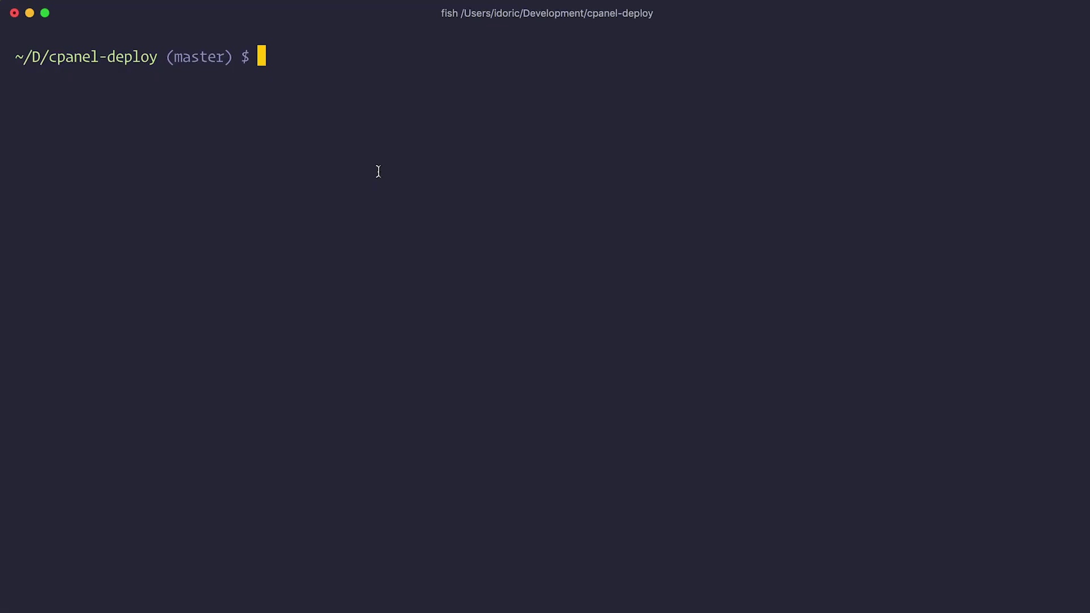
{"action": "type", "text": "sshfed"}
{"action": "key", "text": "Return"}
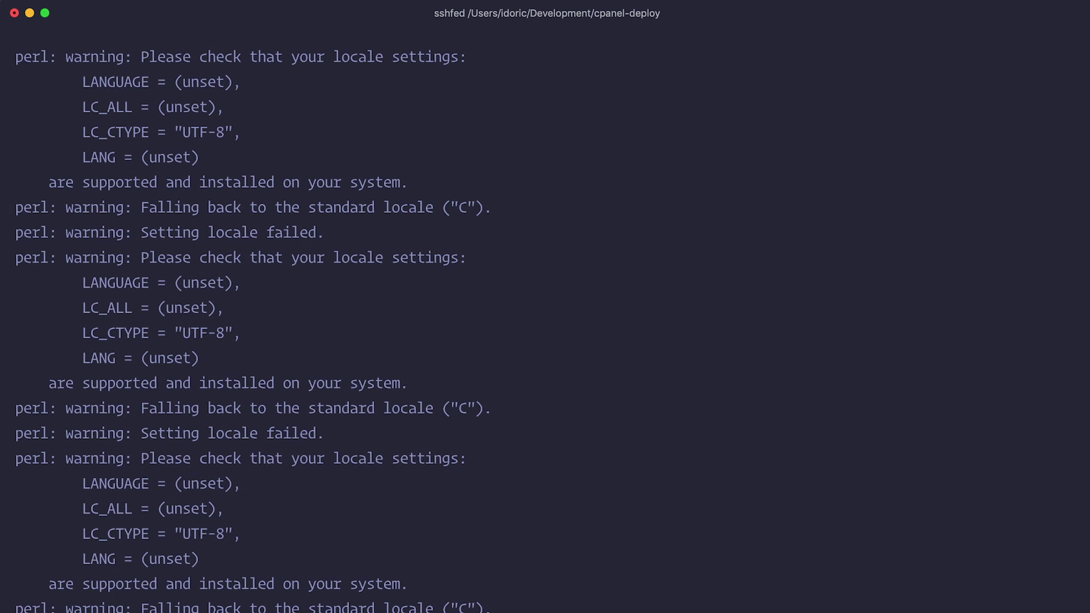
{"action": "key", "text": "ctrl+l"}
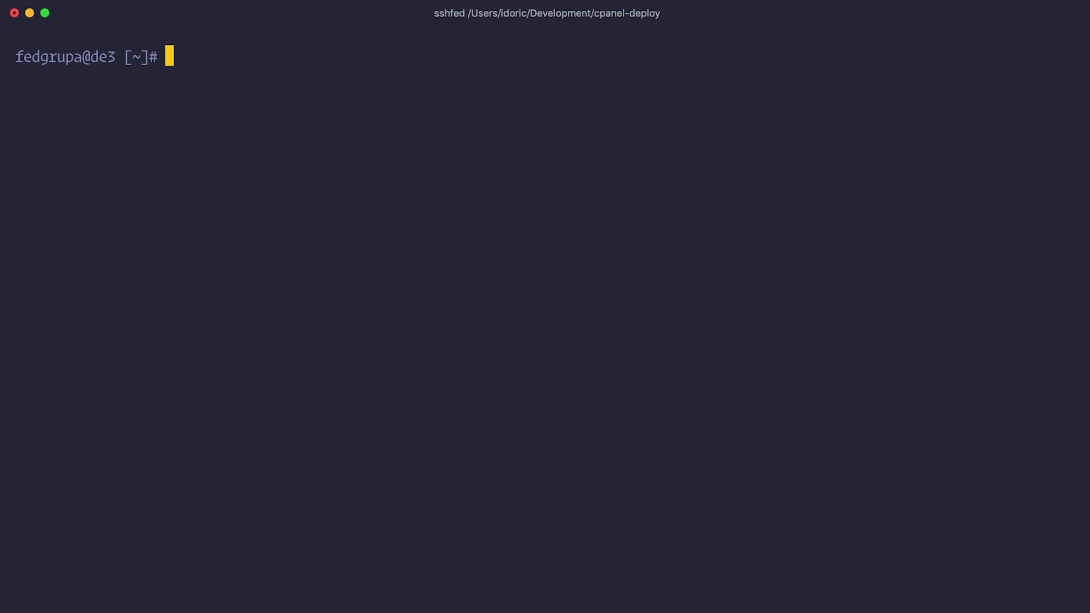
List the server's home directory, change into the cpanel-deploy folder, and clear the output.
{"action": "type", "text": "ls"}
{"action": "key", "text": "Return"}
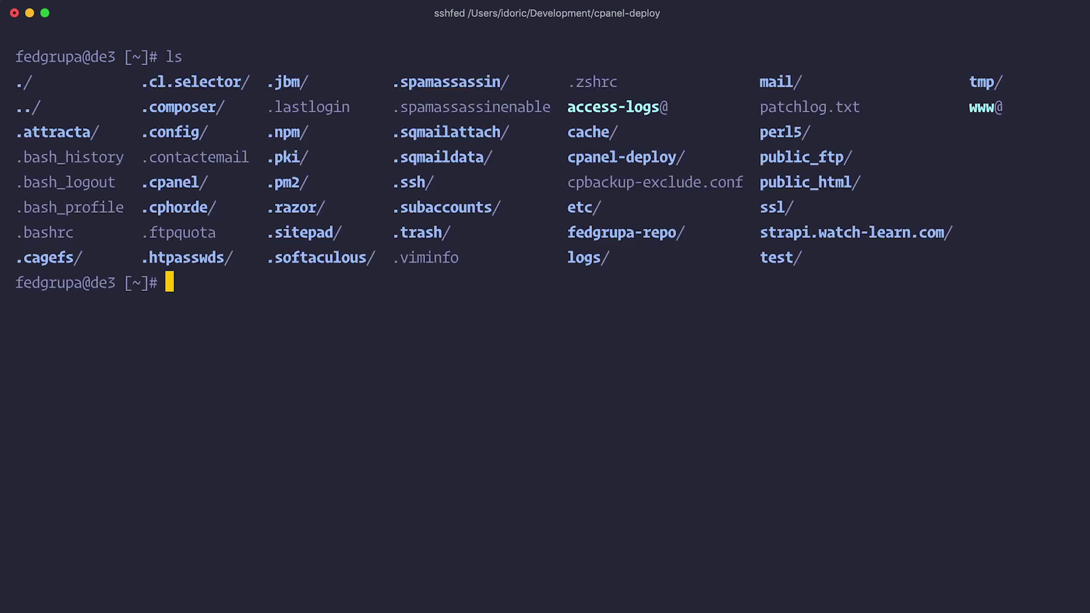
{"action": "left_click_drag", "start_coordinate": [685, 160], "coordinate": [563, 163]}
{"action": "key", "text": "super+c"}
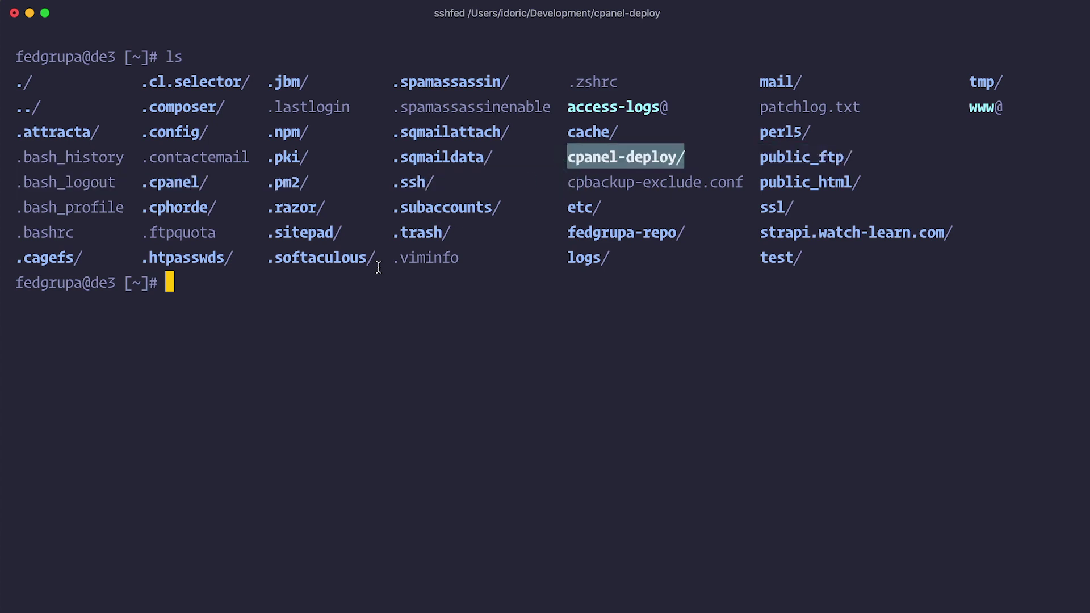
{"action": "left_click", "coordinate": [269, 282]}
{"action": "type", "text": "cd"}
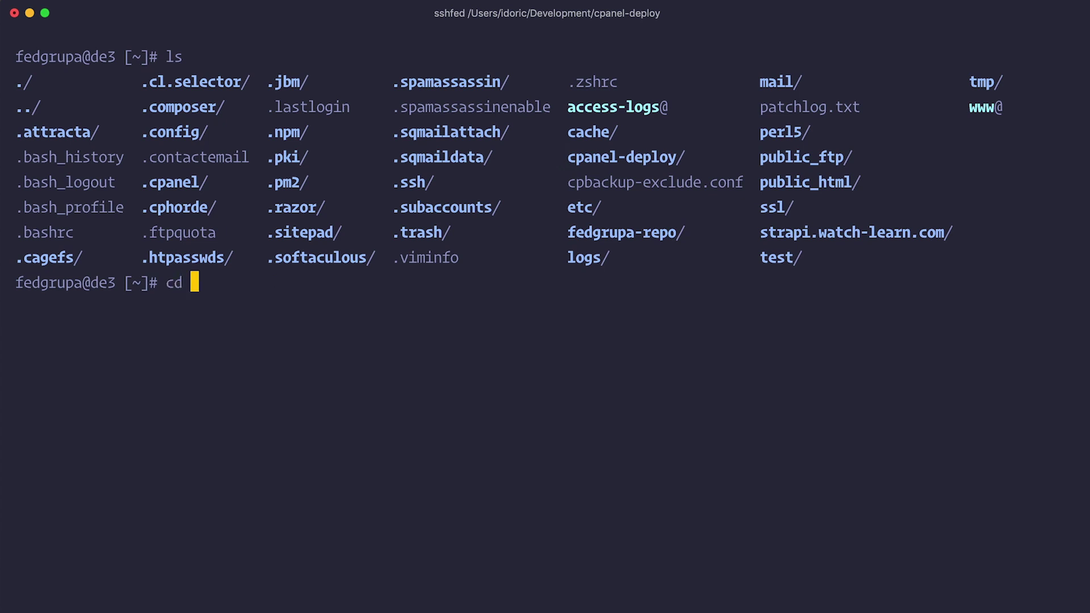
{"action": "key", "text": "super+v"}
{"action": "key", "text": "Return"}
{"action": "key", "text": "ctrl+l"}
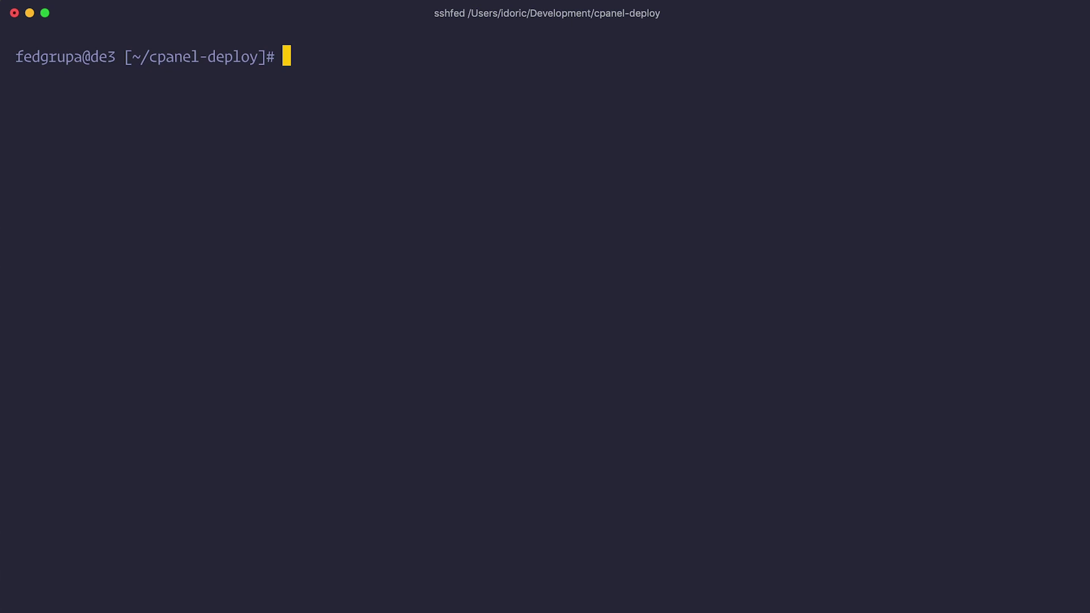
Change into the repository's .git directory and list its contents to locate the hooks folder.
{"action": "type", "text": "cd .git"}
{"action": "key", "text": "Return"}
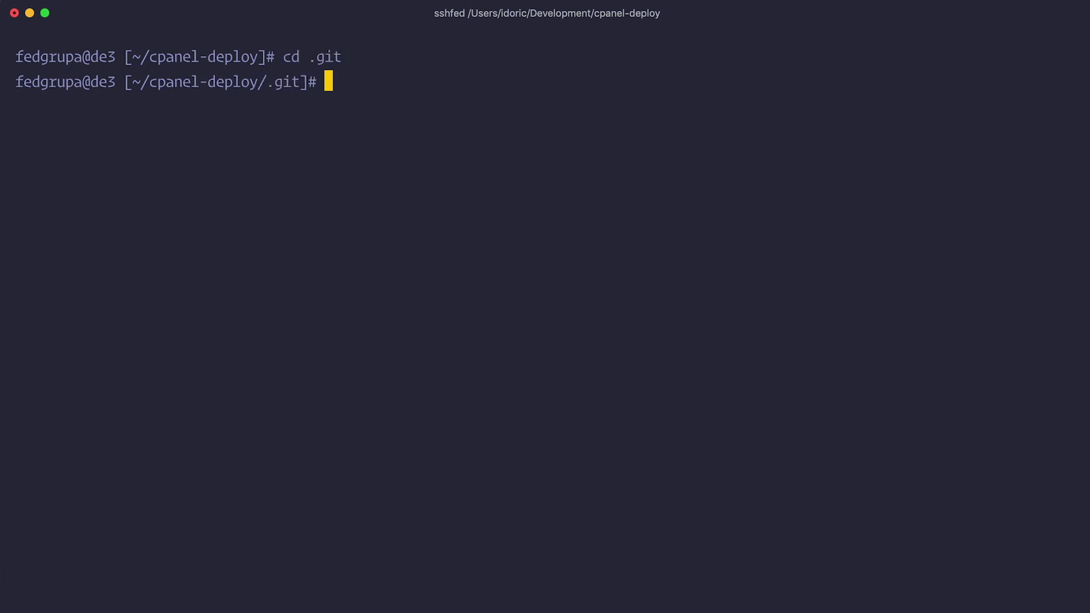
{"action": "type", "text": "ls"}
{"action": "key", "text": "Return"}
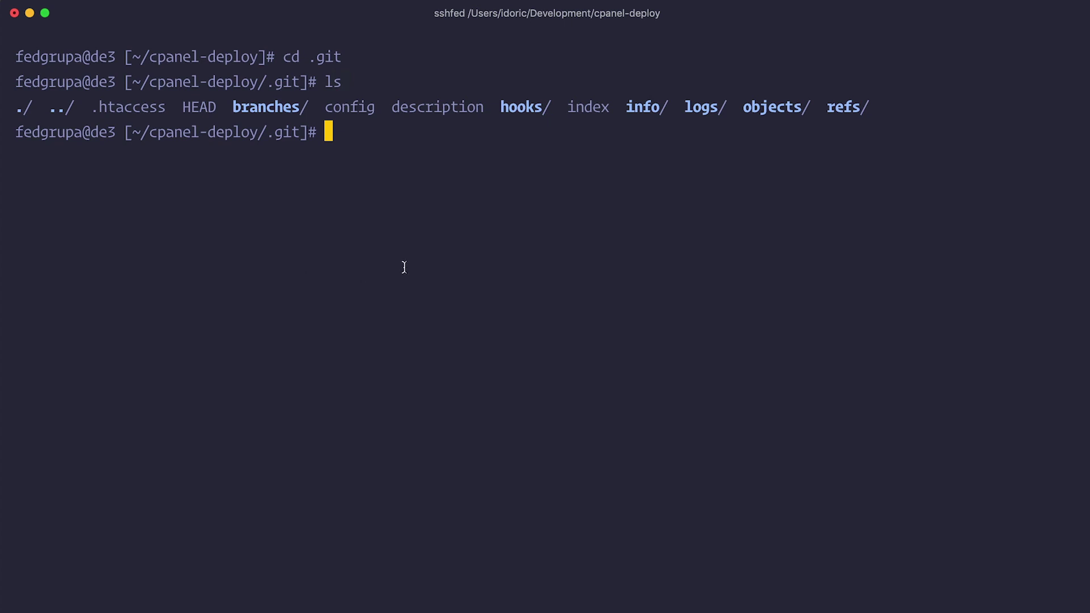
{"action": "left_click_drag", "start_coordinate": [496, 107], "coordinate": [546, 107]}
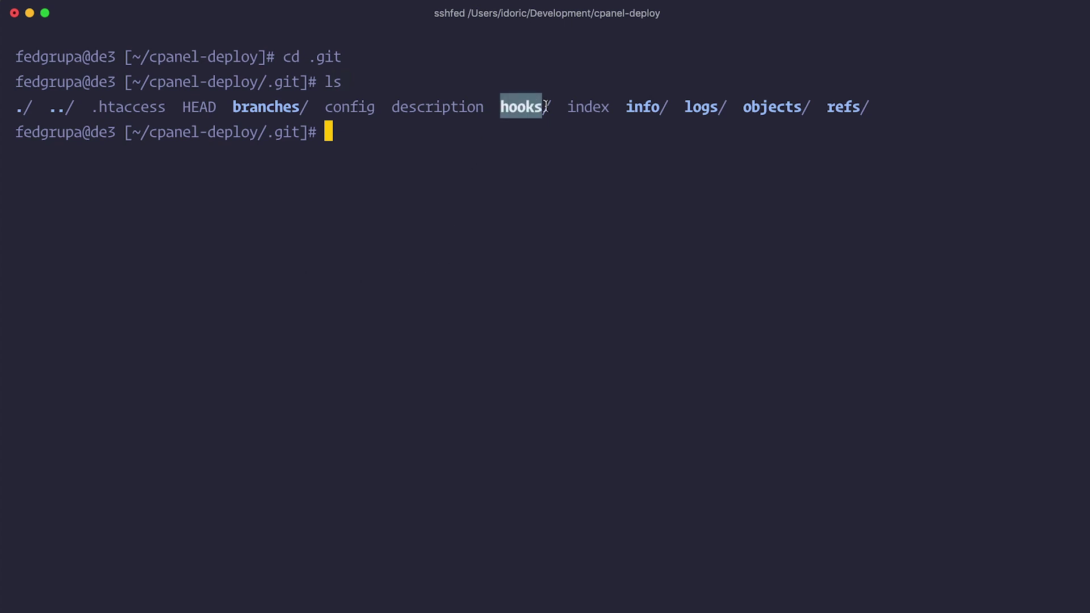
{"action": "left_click", "coordinate": [415, 142]}
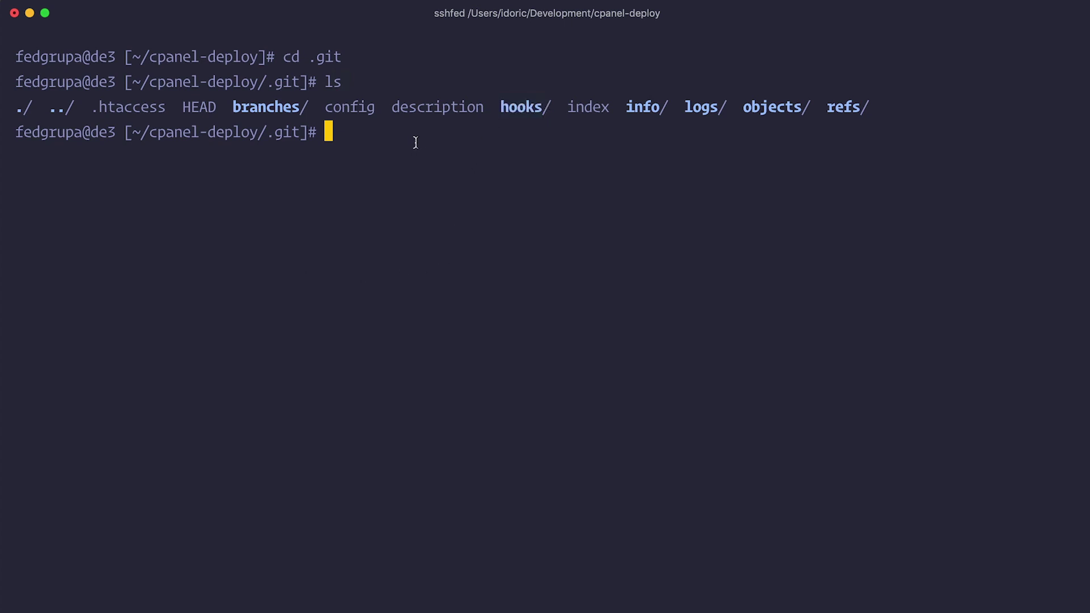
Change into the hooks directory and list the hook files.
{"action": "type", "text": "cd hooks/"}
{"action": "key", "text": "Return"}
{"action": "type", "text": "ls"}
{"action": "key", "text": "Return"}
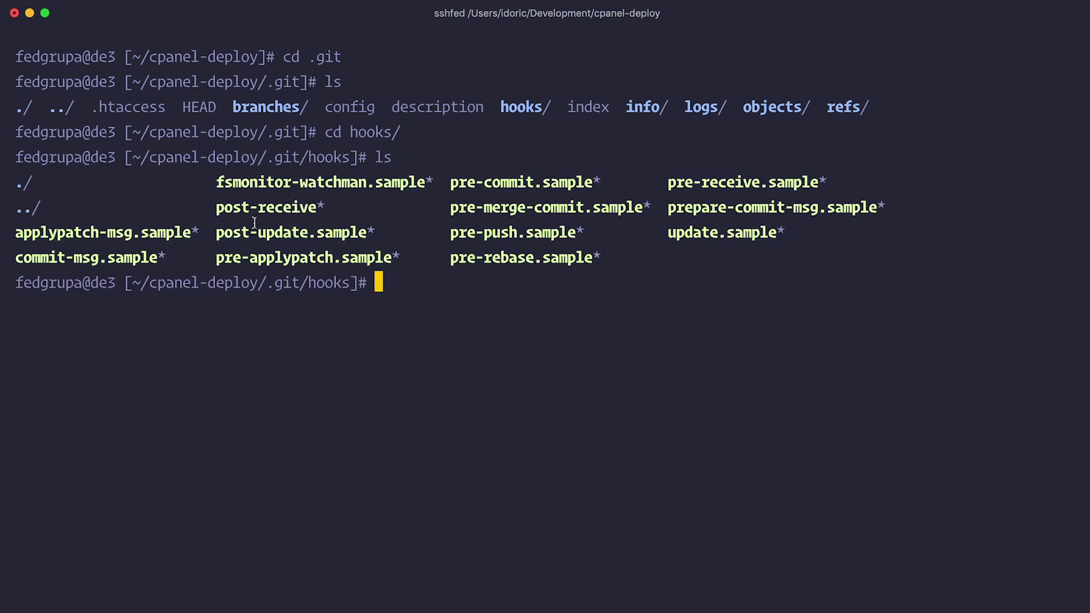
Open the post-receive hook file in nano.
{"action": "left_click_drag", "start_coordinate": [215, 209], "coordinate": [327, 207]}
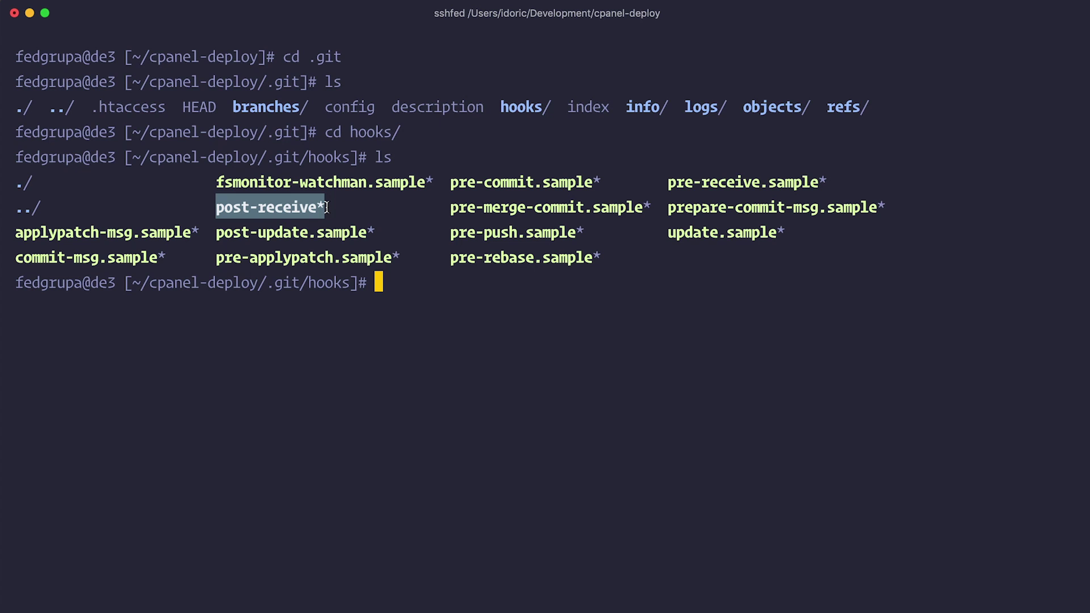
{"action": "type", "text": "nano post-receive"}
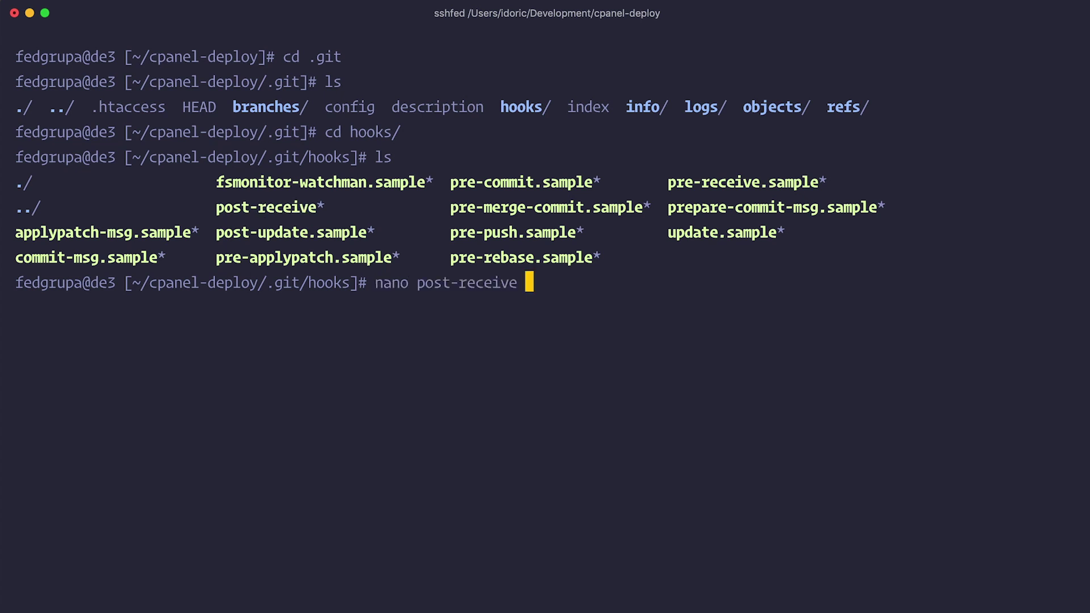
{"action": "key", "text": "Return"}
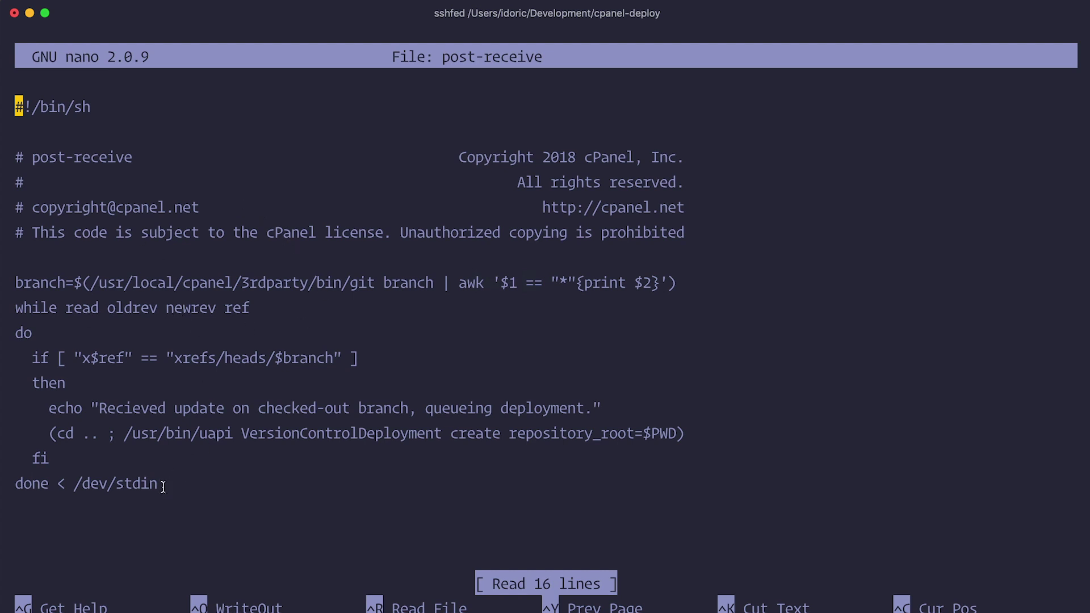
Replace everything below #!/bin/sh with a branch loop that checks out master to public_html/production.watch-learn.com and staging to public_html/staging.watch-learn.com, echoing a message for each.
{"action": "key", "text": "Down"}
{"action": "key", "text": "Down"}
{"action": "key", "text": "ctrl+k"}
{"action": "key", "text": "ctrl+k"}
{"action": "key", "text": "ctrl+k"}
{"action": "key", "text": "ctrl+k"}
{"action": "key", "text": "ctrl+k"}
{"action": "key", "text": "ctrl+k"}
{"action": "key", "text": "ctrl+k"}
{"action": "key", "text": "ctrl+k"}
{"action": "key", "text": "ctrl+k"}
{"action": "key", "text": "ctrl+k"}
{"action": "key", "text": "ctrl+k"}
{"action": "key", "text": "ctrl+k"}
{"action": "key", "text": "ctrl+k"}
{"action": "key", "text": "ctrl+k"}
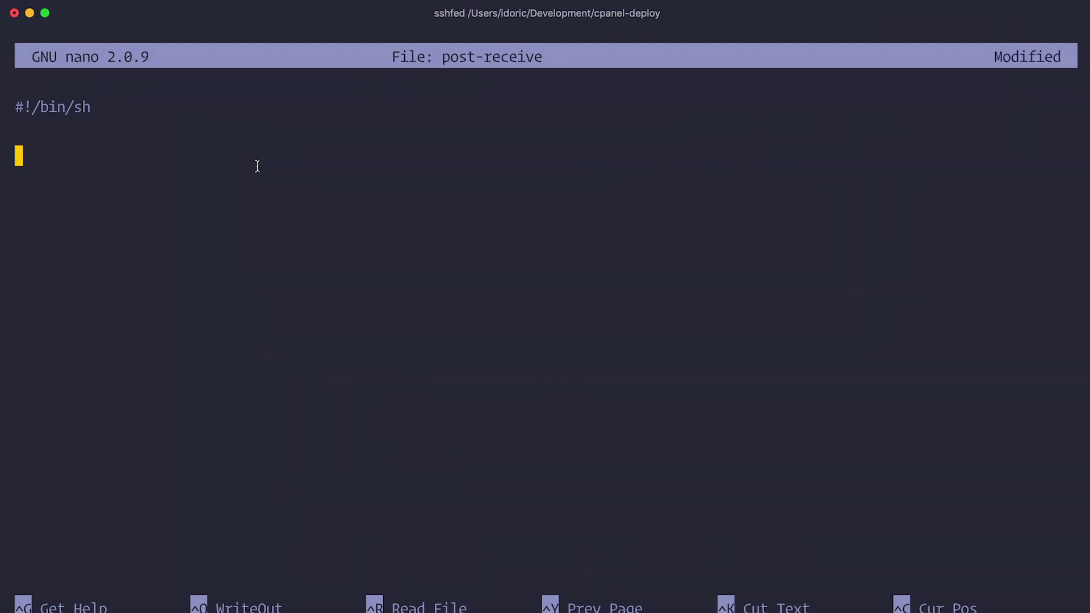
{"action": "type", "text": "while read oldrev newrev ref do   branch=`echo $ref | cut -d/ -f3`    if [ \"master\" == \"$branch\" ]; then     git --work-tree=/home/fedgrupa/public_html/production.watch-learn.com checkout -f $branch     echo 'Changes pushed Production.'   fi    if [ \"staging\" == \"$branch\" ]; then     git --work-tree=/home/fedgrupa/public_html/staging.watch-learn.com checkout -f $branch     echo 'Changes pushed to Staging.'   fi done"}
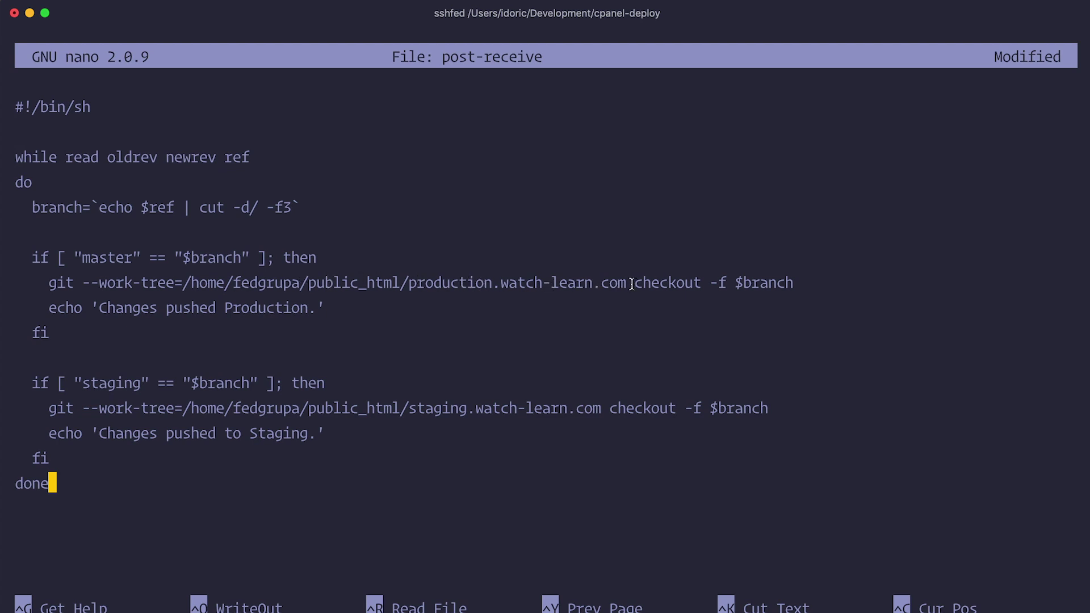
Check the production and staging paths and echo messages in the hook script, and save it as post-receive, exiting nano.
{"action": "left_click_drag", "start_coordinate": [626, 283], "coordinate": [403, 283]}
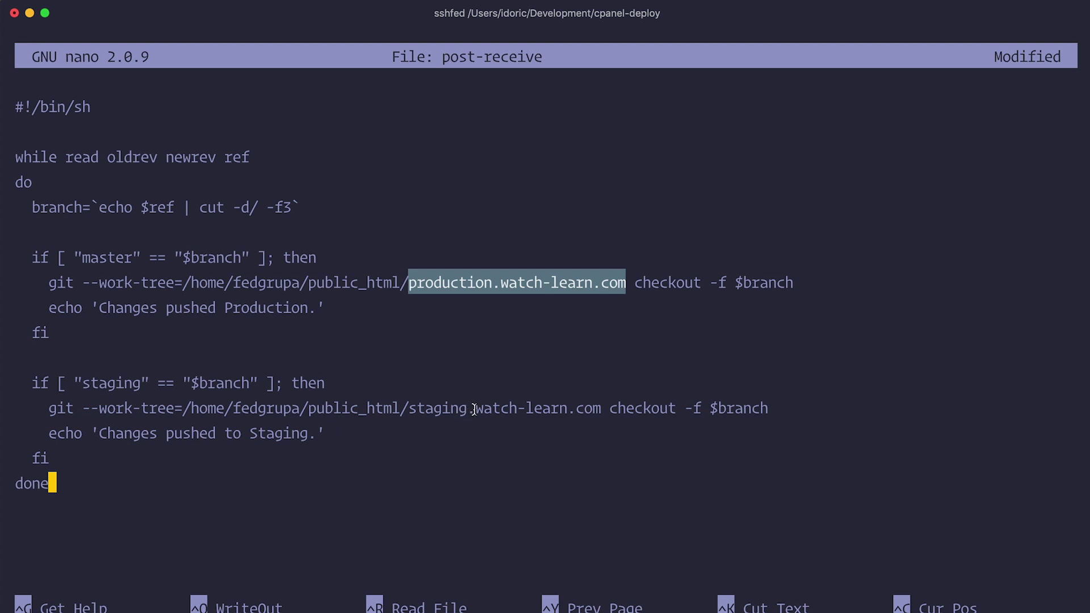
{"action": "left_click_drag", "start_coordinate": [603, 410], "coordinate": [405, 410]}
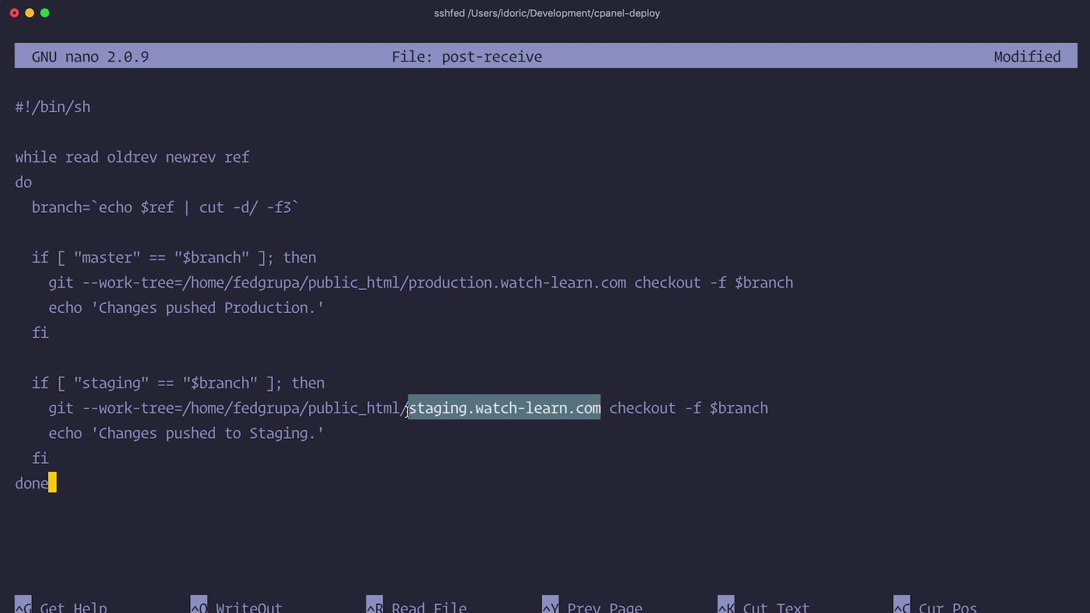
{"action": "left_click_drag", "start_coordinate": [101, 434], "coordinate": [315, 435]}
{"action": "left_click_drag", "start_coordinate": [105, 307], "coordinate": [376, 307]}
{"action": "left_click", "coordinate": [356, 313]}
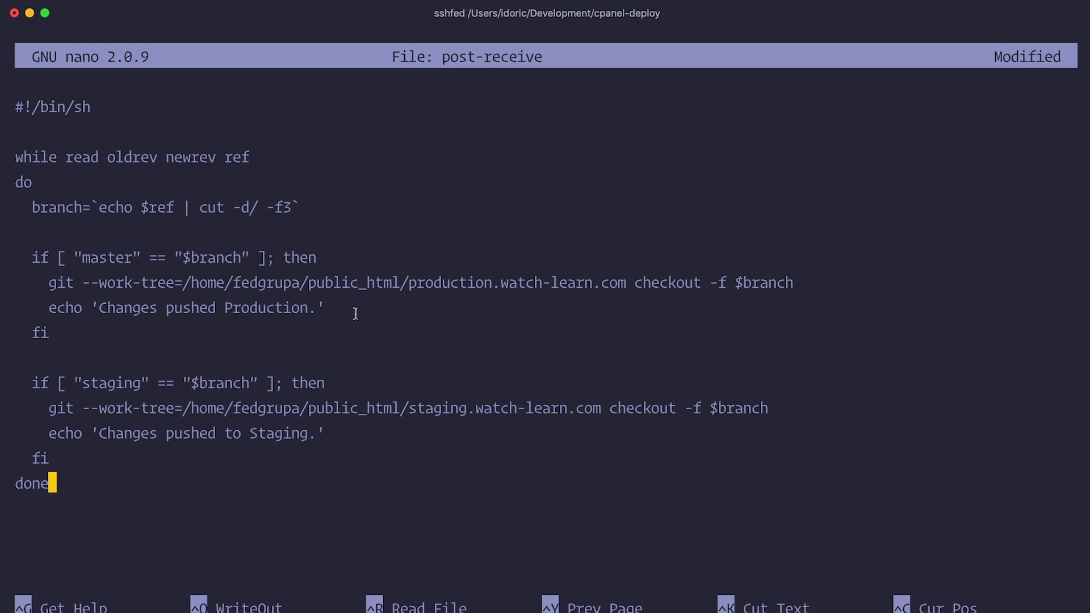
{"action": "key", "text": "ctrl+x"}
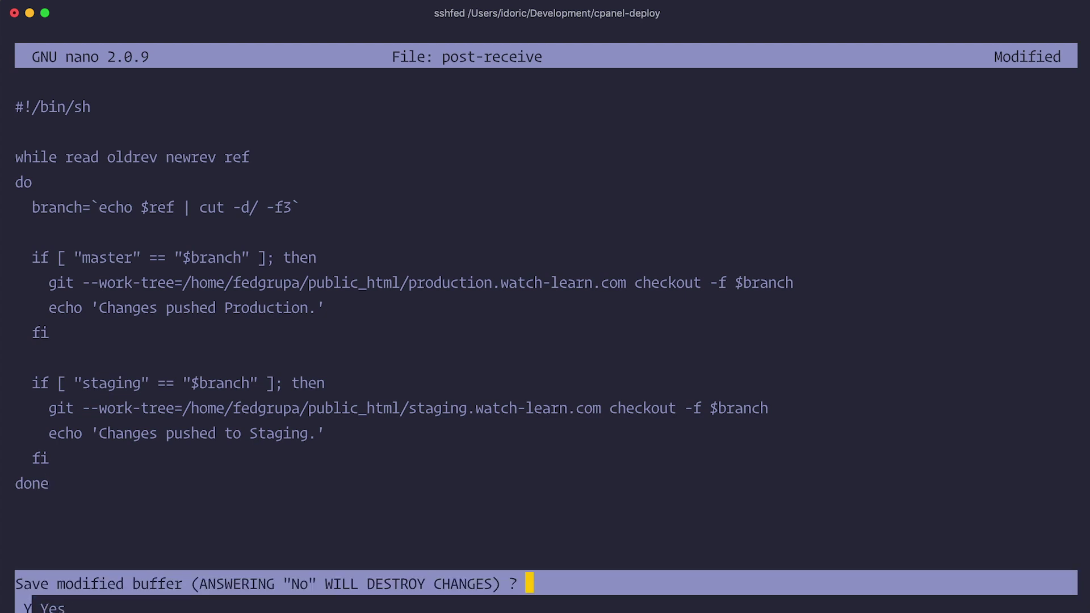
{"action": "type", "text": "ye"}
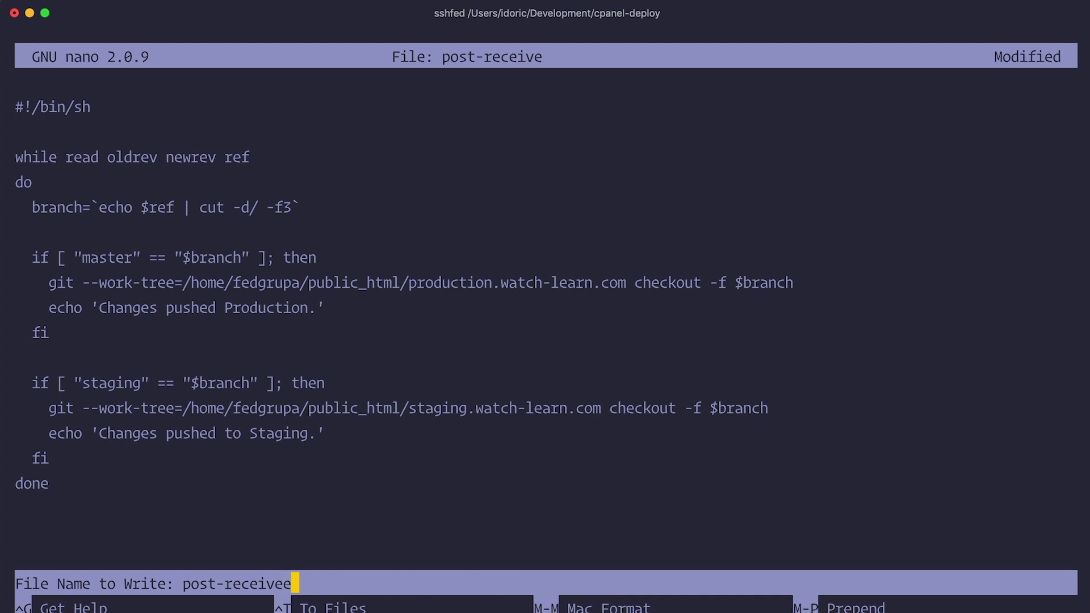
{"action": "key", "text": "BackSpace"}
{"action": "key", "text": "Return"}
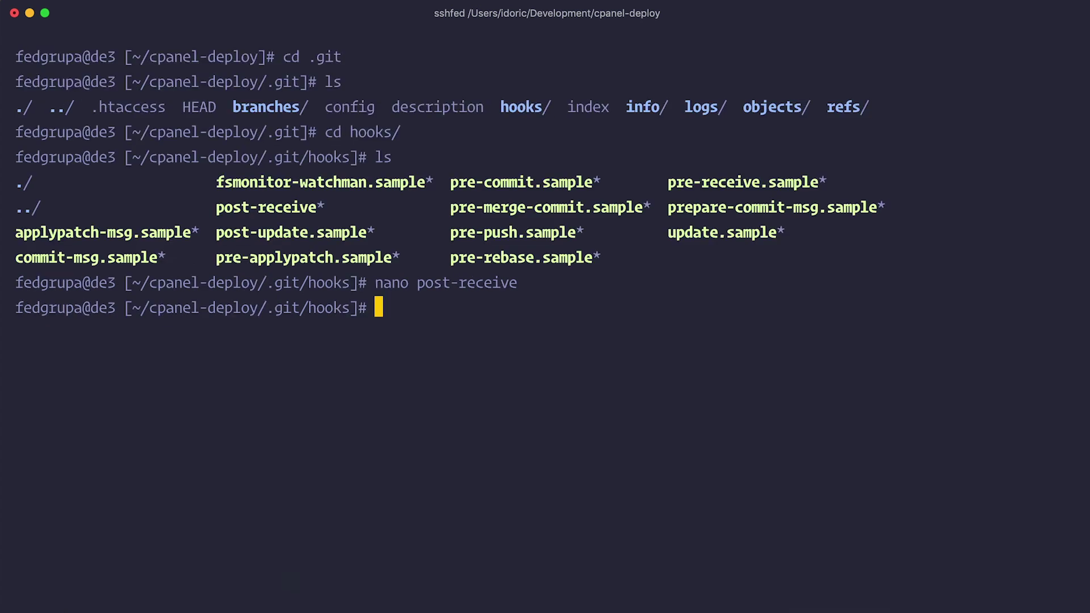
Clear the terminal, end the SSH session and check the Git status of the local cpanel-deploy repository.
{"action": "key", "text": "ctrl+l"}
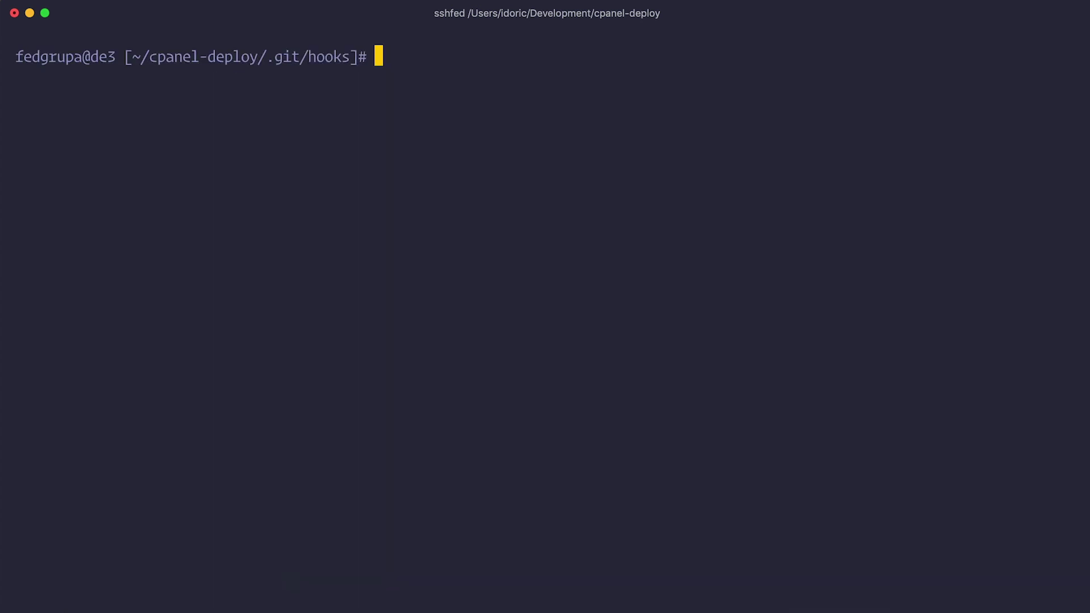
{"action": "type", "text": "exit"}
{"action": "key", "text": "Return"}
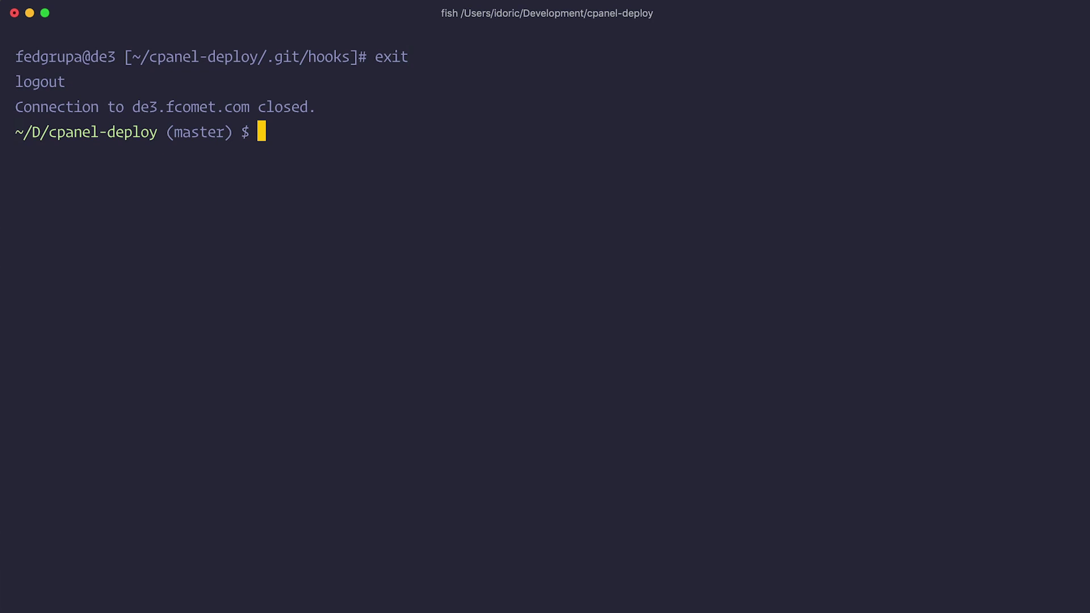
{"action": "type", "text": "git status"}
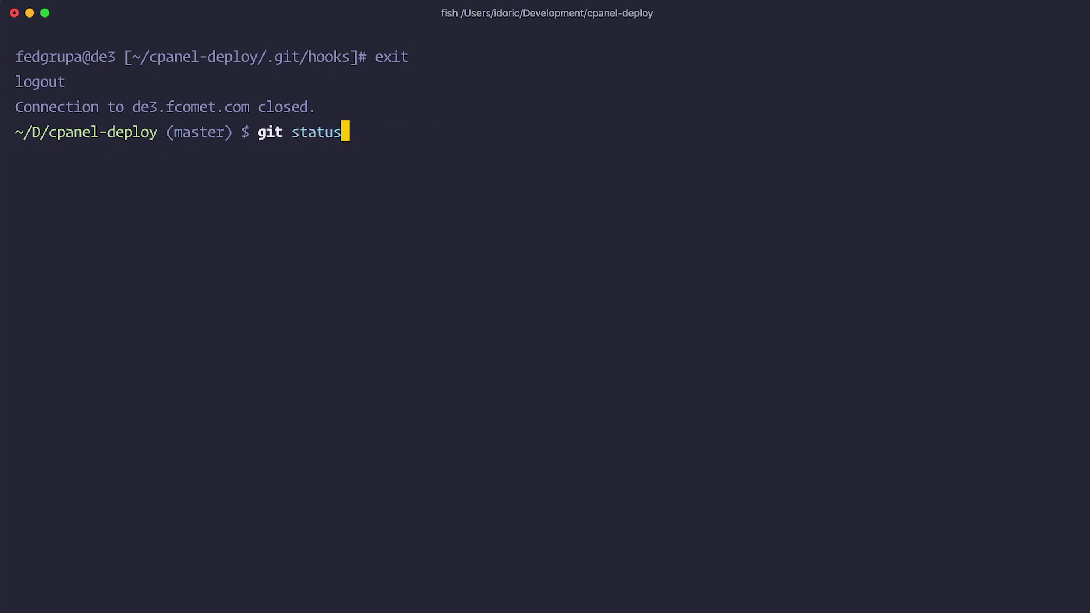
{"action": "key", "text": "Return"}
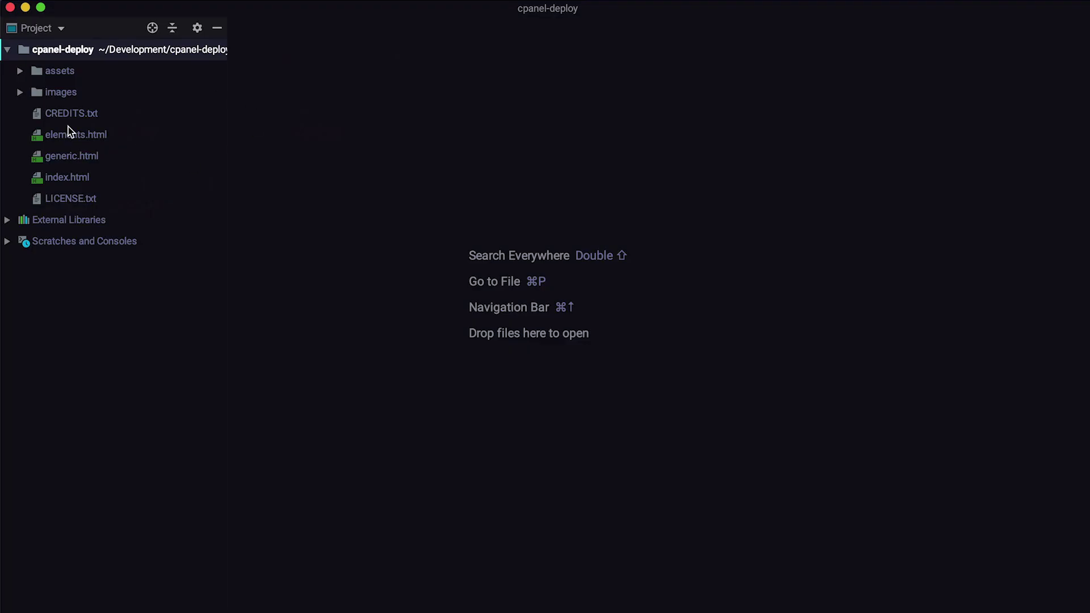
In the code editor, open index.html and replace the banner's h1 heading text with "Deploying to Master".
{"action": "double_click", "coordinate": [87, 179]}
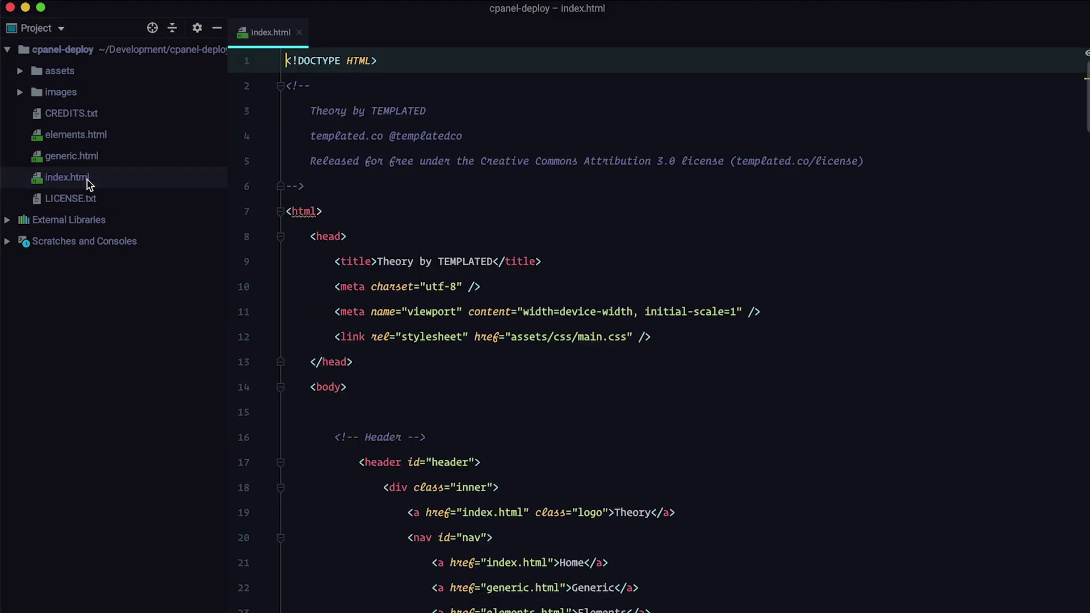
{"action": "scroll", "coordinate": [551, 402], "scroll_direction": "down", "scroll_amount": 8}
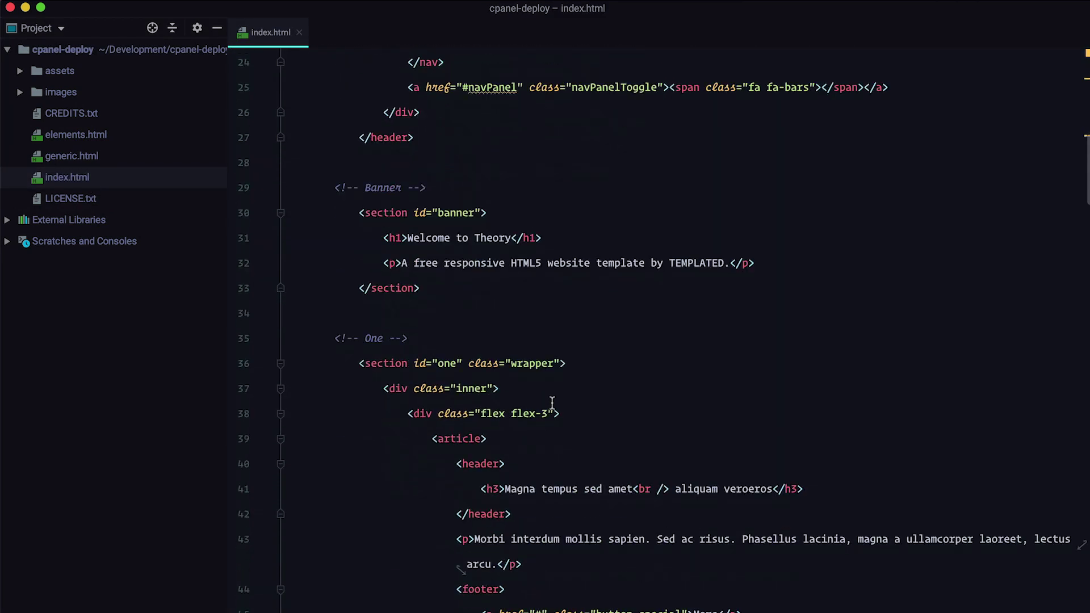
{"action": "scroll", "coordinate": [552, 402], "scroll_direction": "up", "scroll_amount": 1}
{"action": "left_click", "coordinate": [512, 291]}
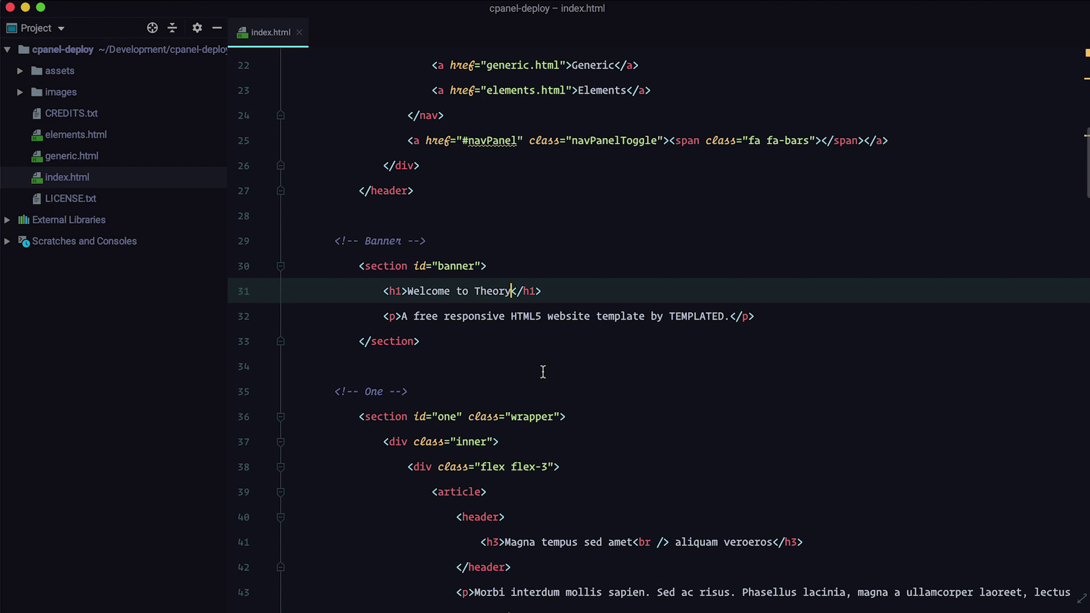
{"action": "key", "text": "alt+shift+Left"}
{"action": "key", "text": "alt+shift+Left"}
{"action": "key", "text": "alt+shift+Left"}
{"action": "key", "text": "super+v"}
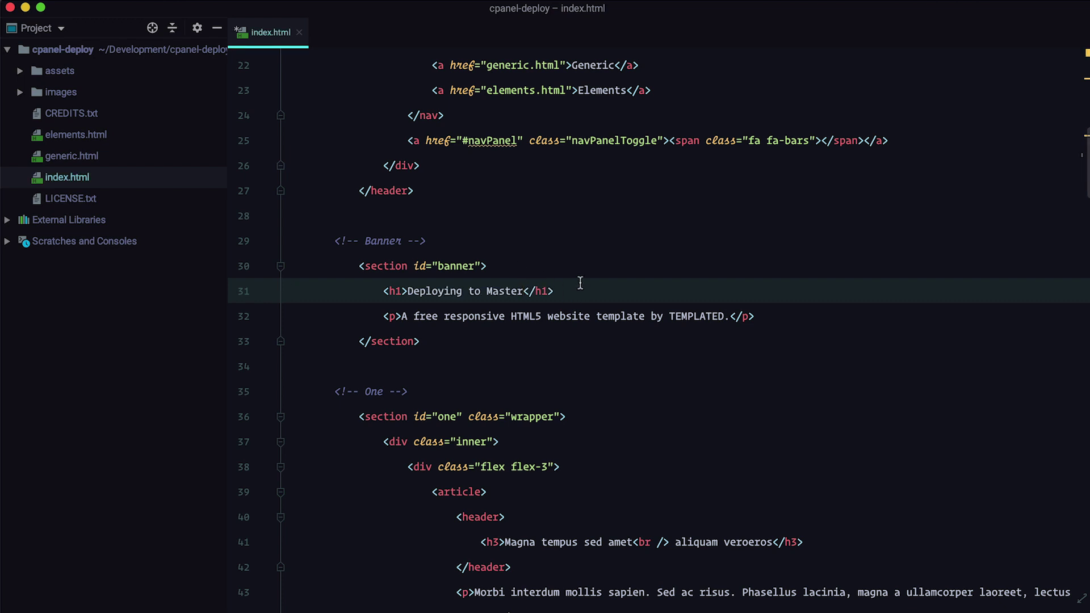
Switch to the terminal, stage all changes and commit them with the message "Change title".
{"action": "key", "text": "ctrl+grave"}
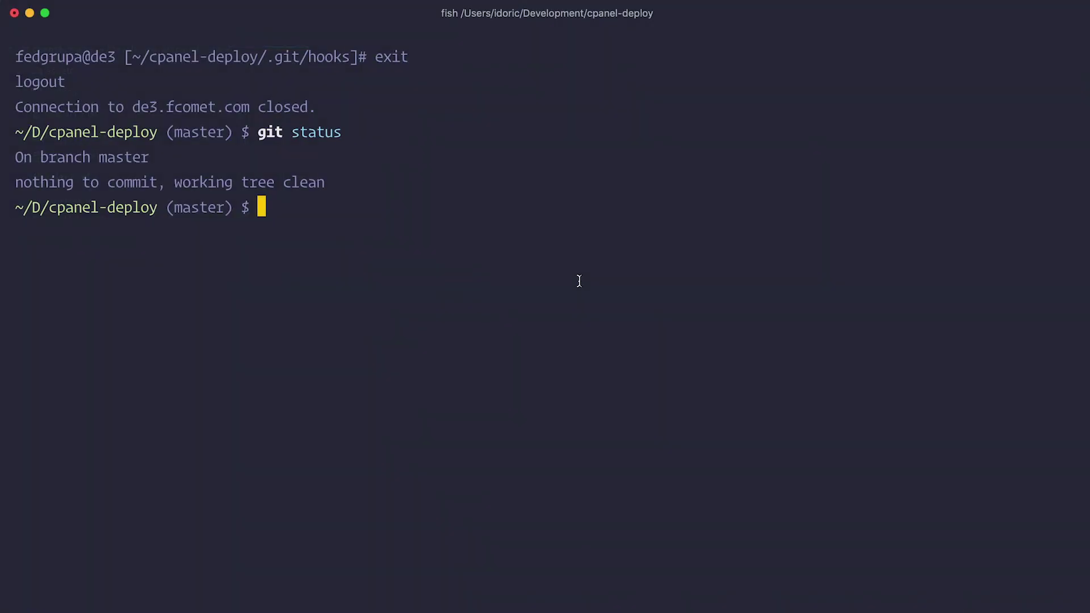
{"action": "type", "text": "git add ."}
{"action": "key", "text": "Return"}
{"action": "type", "text": "git c"}
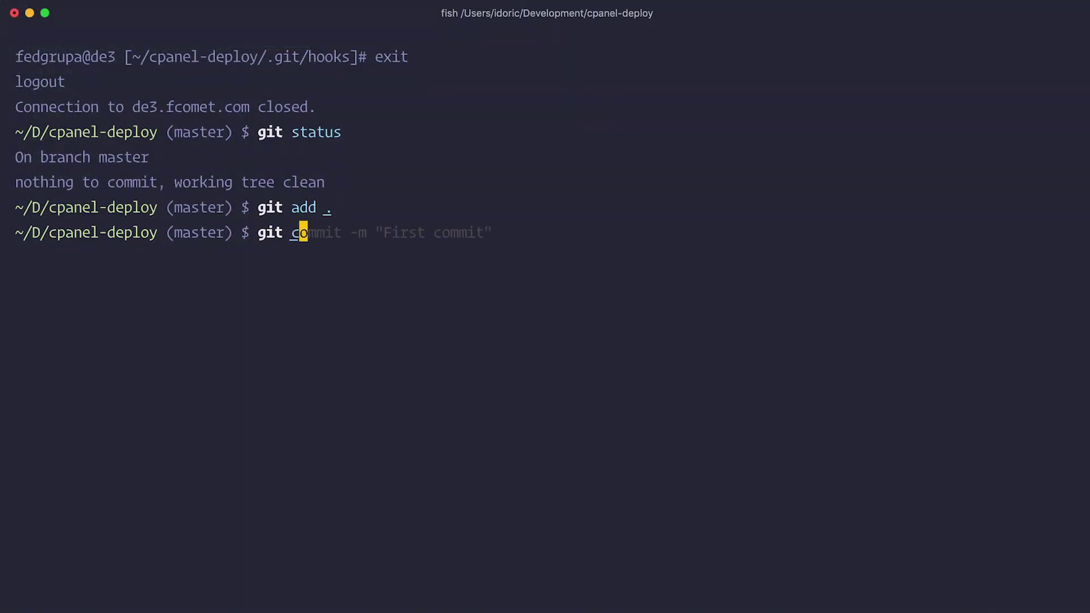
{"action": "type", "text": "ommit -m \"Change title\""}
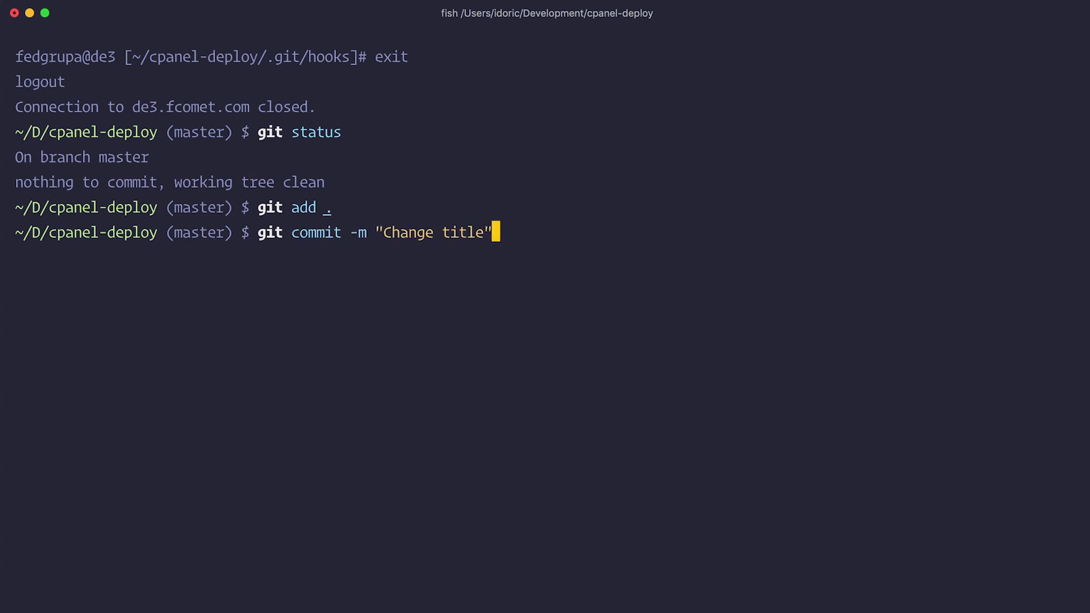
{"action": "key", "text": "Return"}
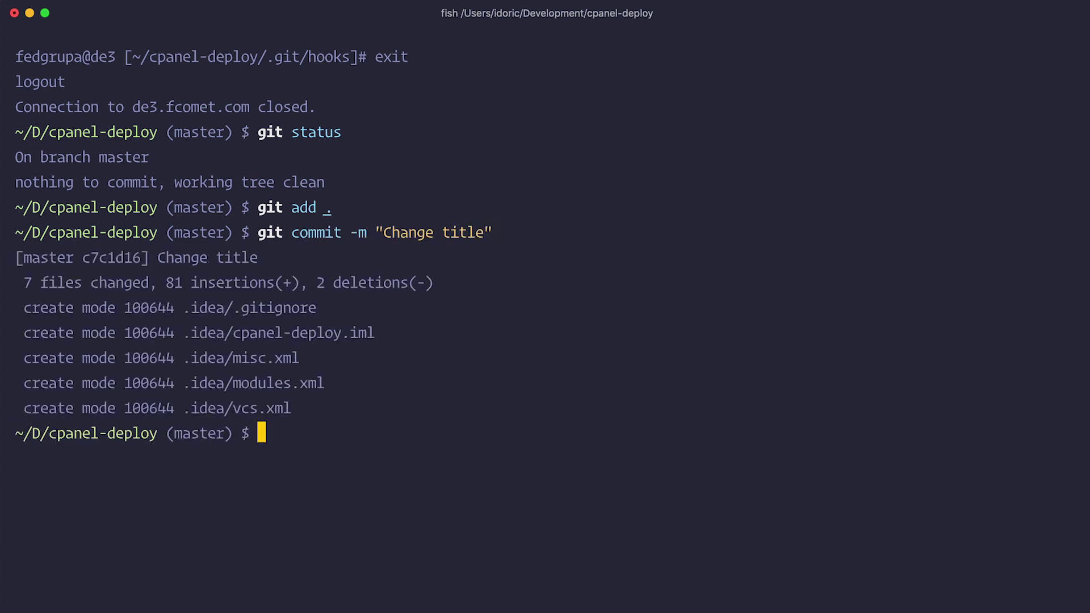
Push the master branch to origin and check the hook's message in the output.
{"action": "type", "text": "git push origin master"}
{"action": "key", "text": "Return"}
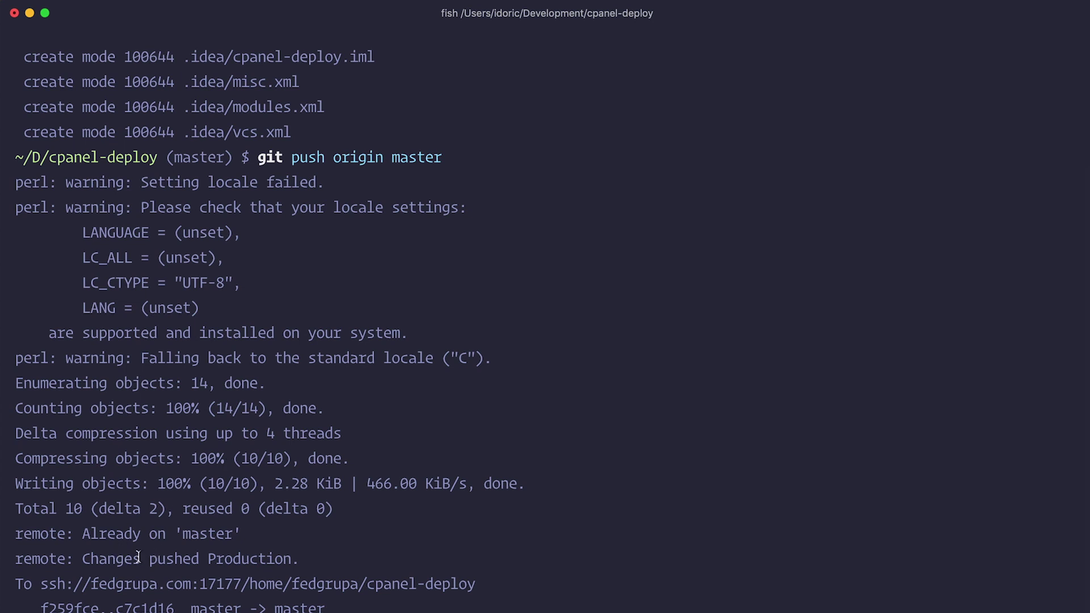
{"action": "left_click_drag", "start_coordinate": [85, 561], "coordinate": [297, 558]}
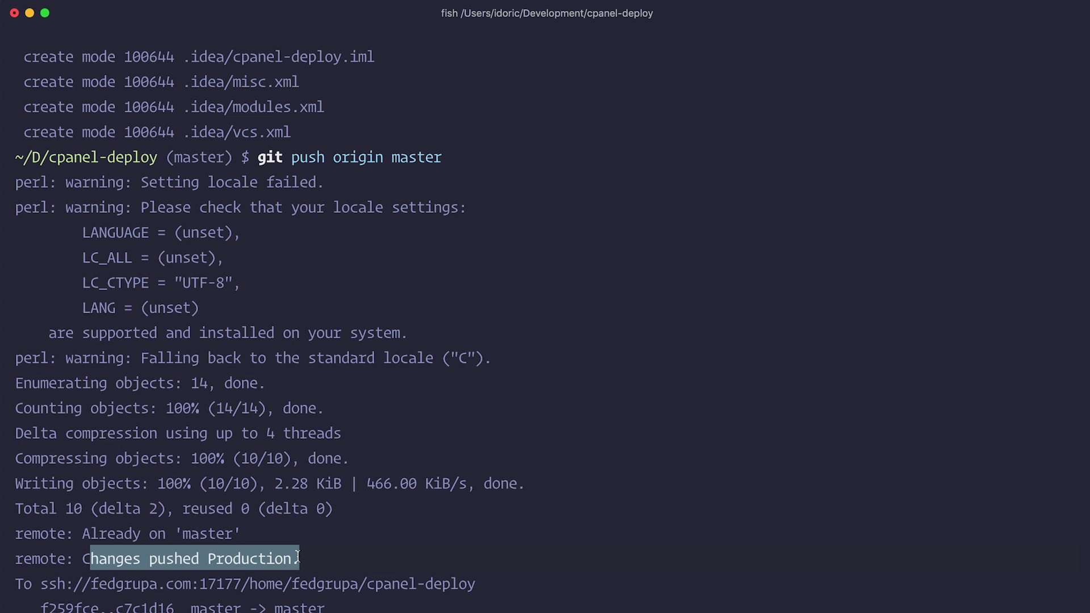
Switch to the browser, reload production.watch-learn.com and staging.watch-learn.com, and check what each site shows.
{"action": "key", "text": "super+Tab"}
{"action": "left_click", "coordinate": [459, 14]}
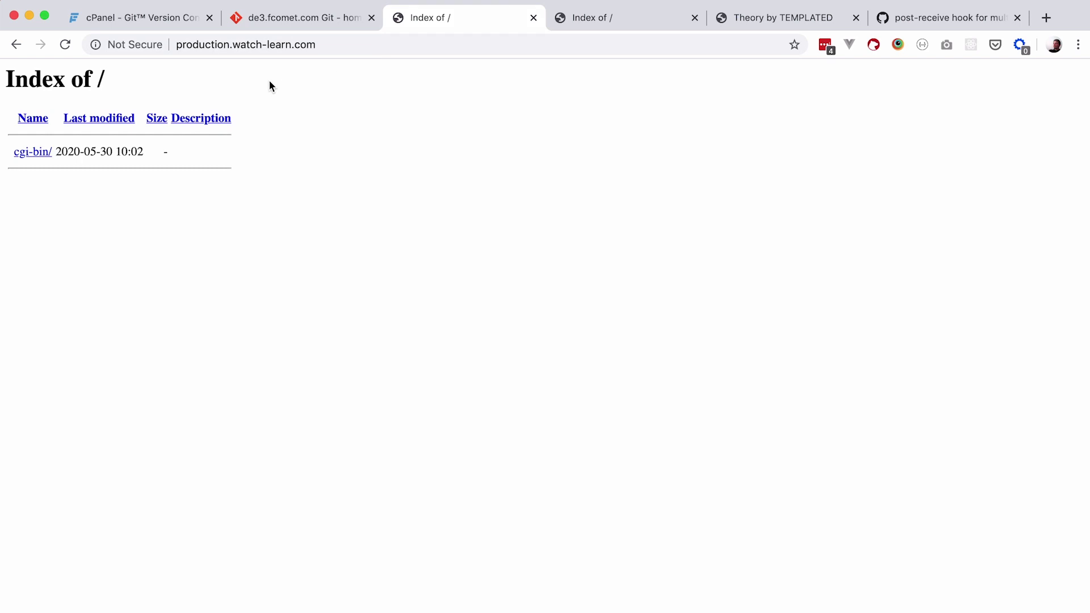
{"action": "left_click", "coordinate": [65, 45]}
{"action": "left_click_drag", "start_coordinate": [390, 219], "coordinate": [800, 226]}
{"action": "scroll", "coordinate": [447, 363], "scroll_direction": "down", "scroll_amount": 10}
{"action": "scroll", "coordinate": [447, 363], "scroll_direction": "up", "scroll_amount": 10}
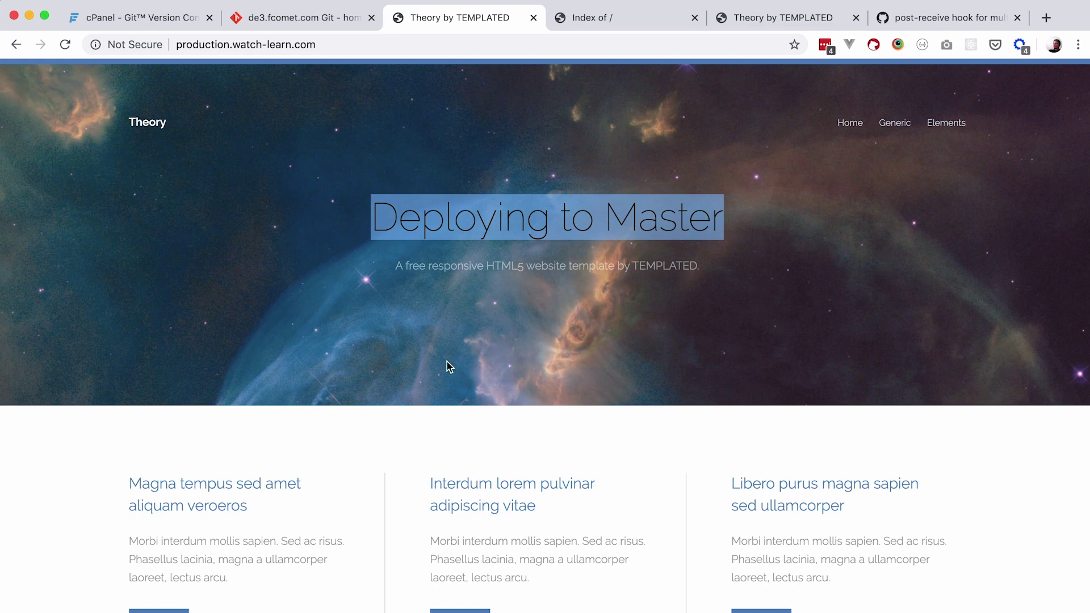
{"action": "left_click", "coordinate": [600, 22]}
{"action": "left_click", "coordinate": [65, 45]}
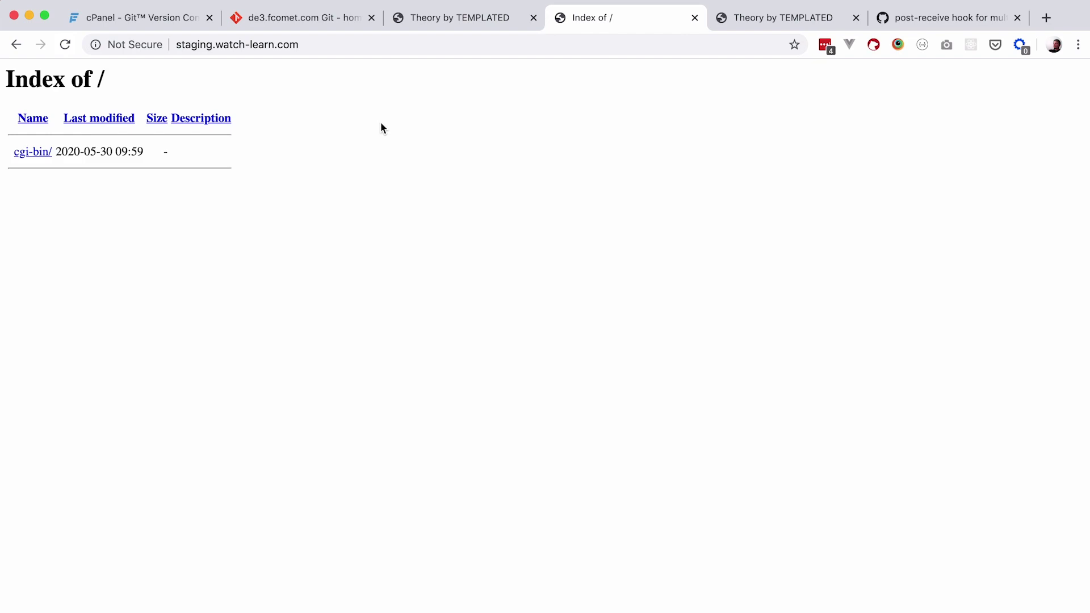
Switch to the terminal, create a branch named staging and check it out.
{"action": "key", "text": "super+Tab"}
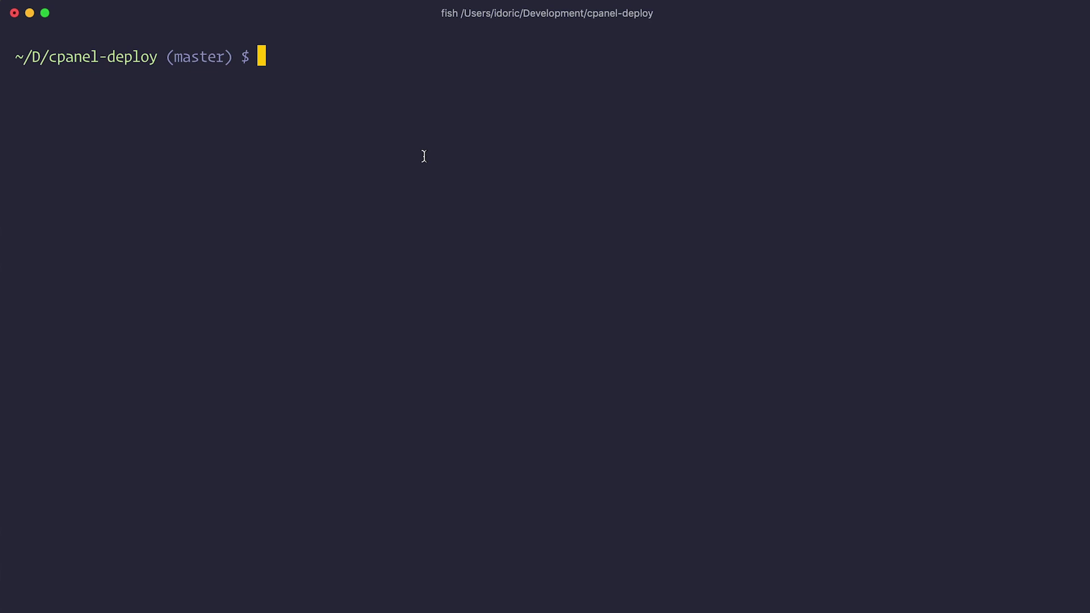
{"action": "type", "text": "git branch staging"}
{"action": "key", "text": "Return"}
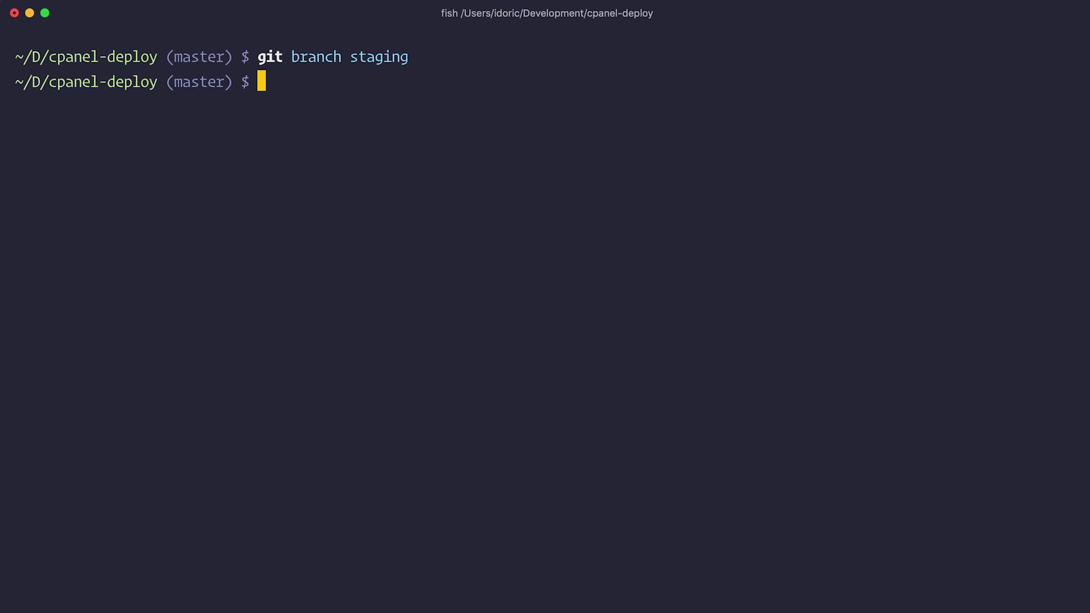
{"action": "type", "text": "git checkout staging"}
{"action": "key", "text": "Return"}
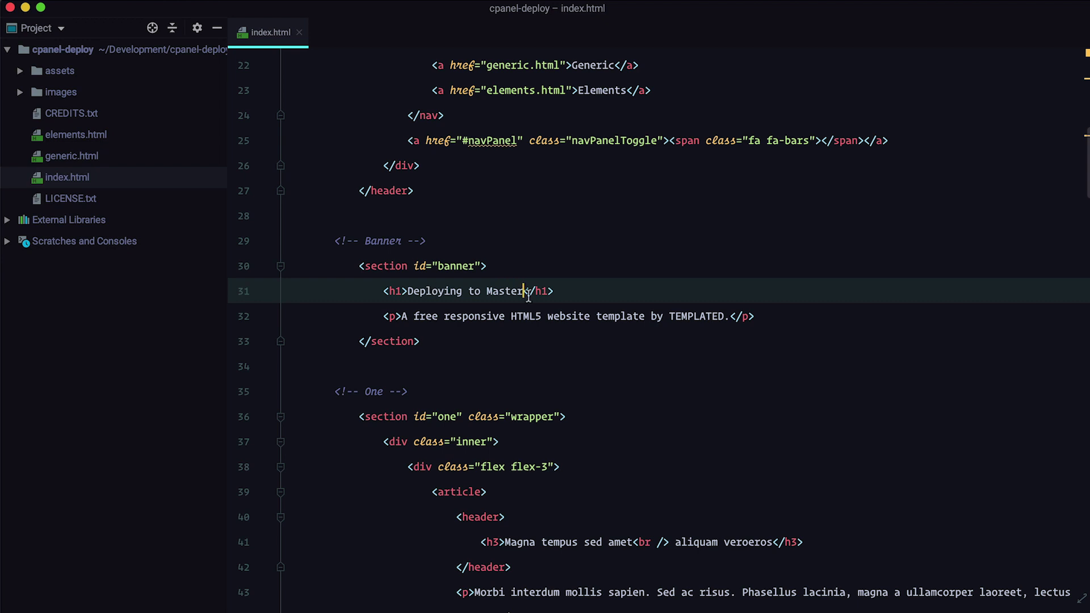
In the code editor, change the last word of the banner's h1 heading in index.html to "Staging".
{"action": "mouse_move", "coordinate": [531, 305]}
{"action": "key", "text": "BackSpace"}
{"action": "key", "text": "BackSpace"}
{"action": "key", "text": "BackSpace"}
{"action": "key", "text": "BackSpace"}
{"action": "key", "text": "BackSpace"}
{"action": "key", "text": "BackSpace"}
{"action": "type", "text": "Staging"}
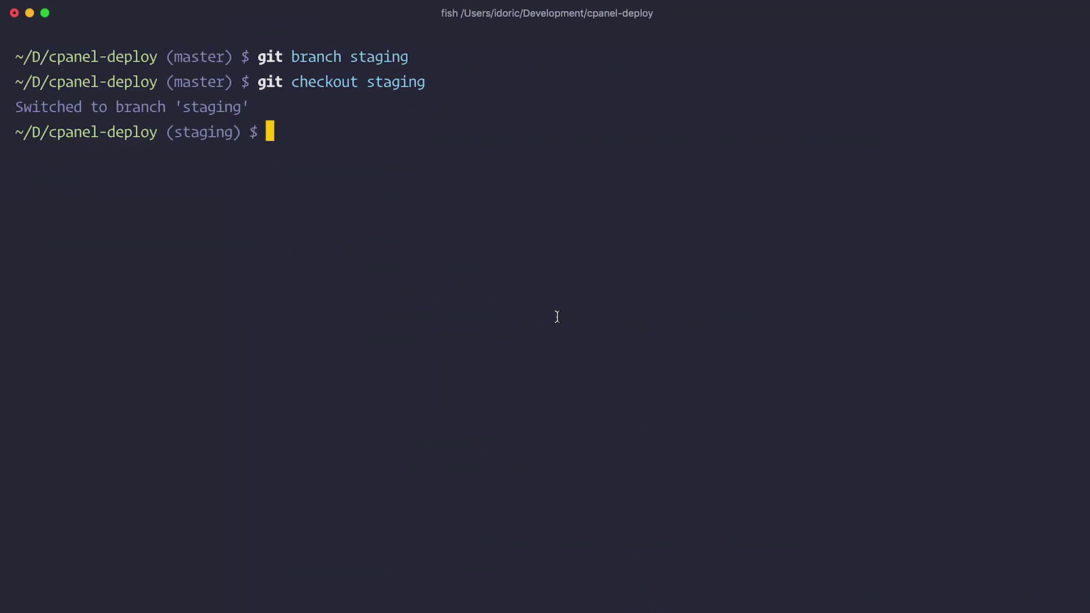
In the terminal, stage all changes and commit them on the staging branch with the message "Deploy to staging".
{"action": "type", "text": "git add ."}
{"action": "key", "text": "Return"}
{"action": "type", "text": "git commit -m \"Deploy to staging\""}
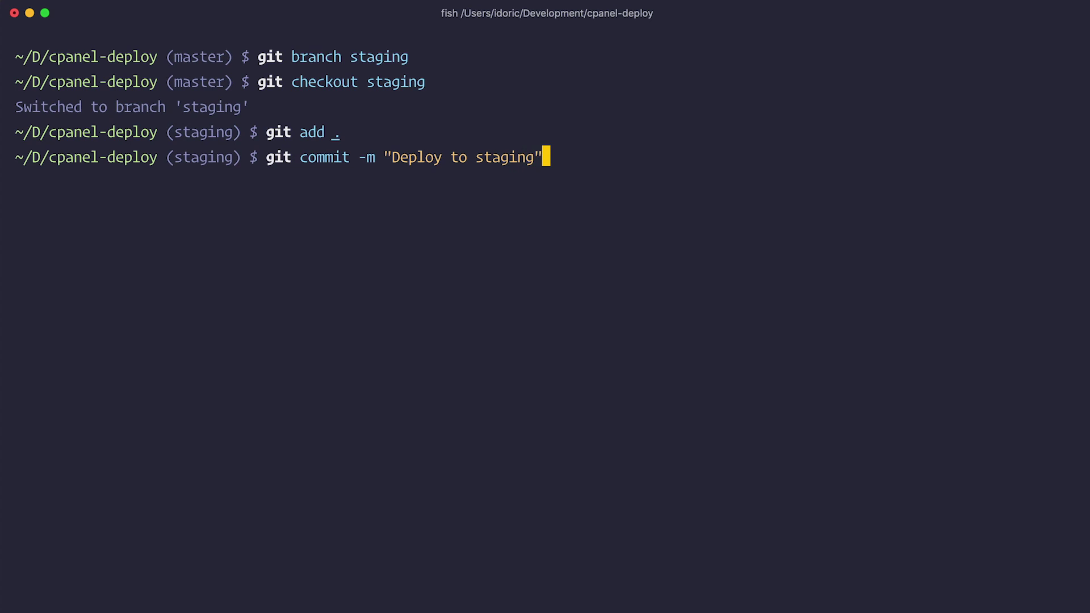
{"action": "key", "text": "Return"}
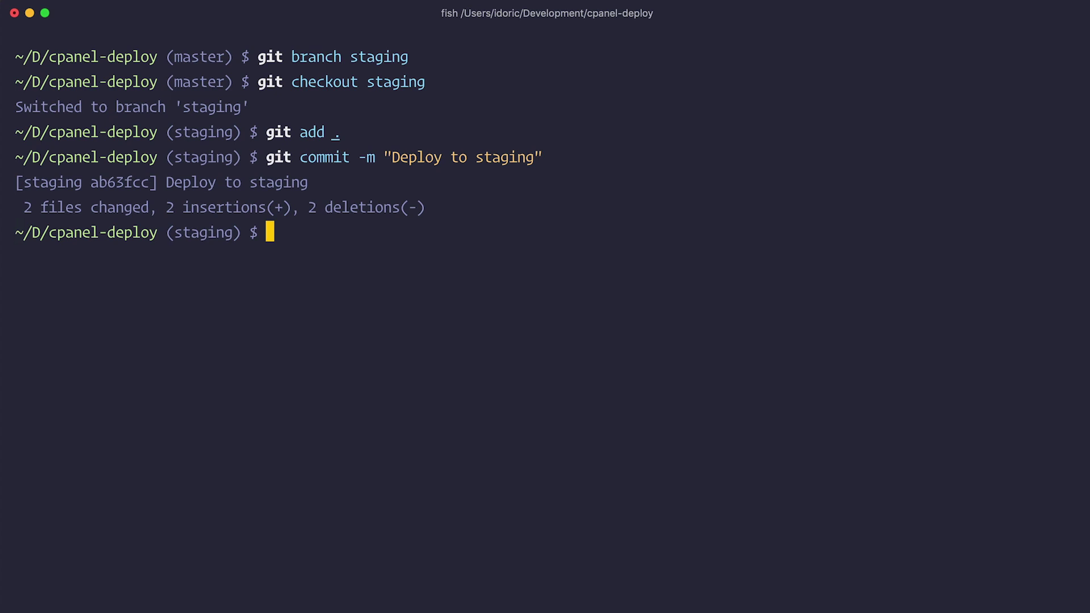
Push the staging branch to origin and check the hook's message in the output.
{"action": "type", "text": "git push origin staging"}
{"action": "key", "text": "Return"}
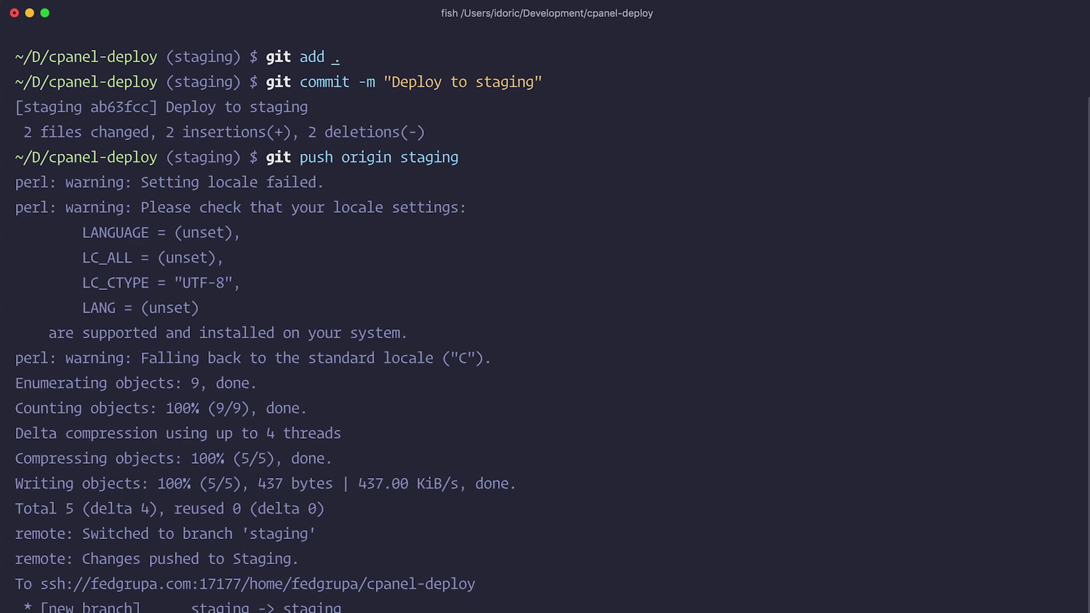
{"action": "left_click_drag", "start_coordinate": [82, 557], "coordinate": [325, 555]}
Switch to the browser, reload staging.watch-learn.com and compare its banner heading with the one on production.watch-learn.com.
{"action": "key", "text": "super+Tab"}
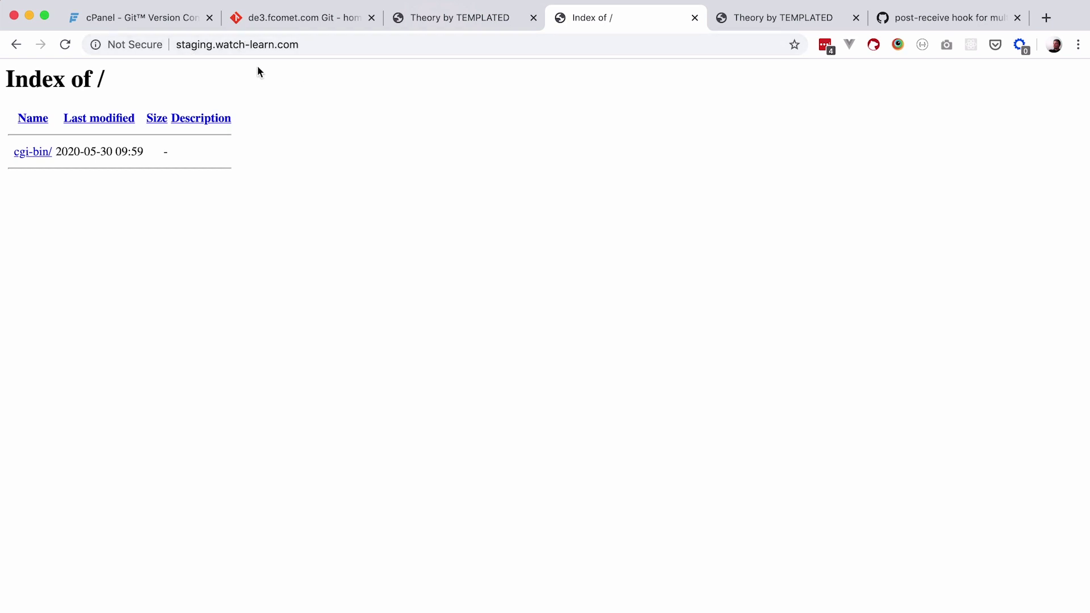
{"action": "left_click", "coordinate": [64, 45]}
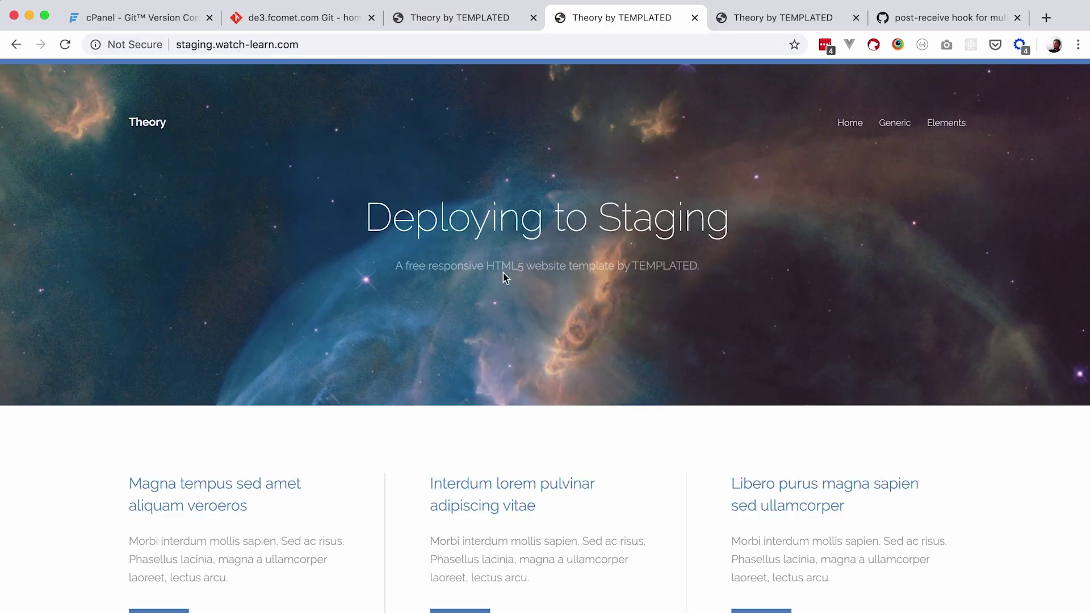
{"action": "left_click_drag", "start_coordinate": [364, 216], "coordinate": [903, 234]}
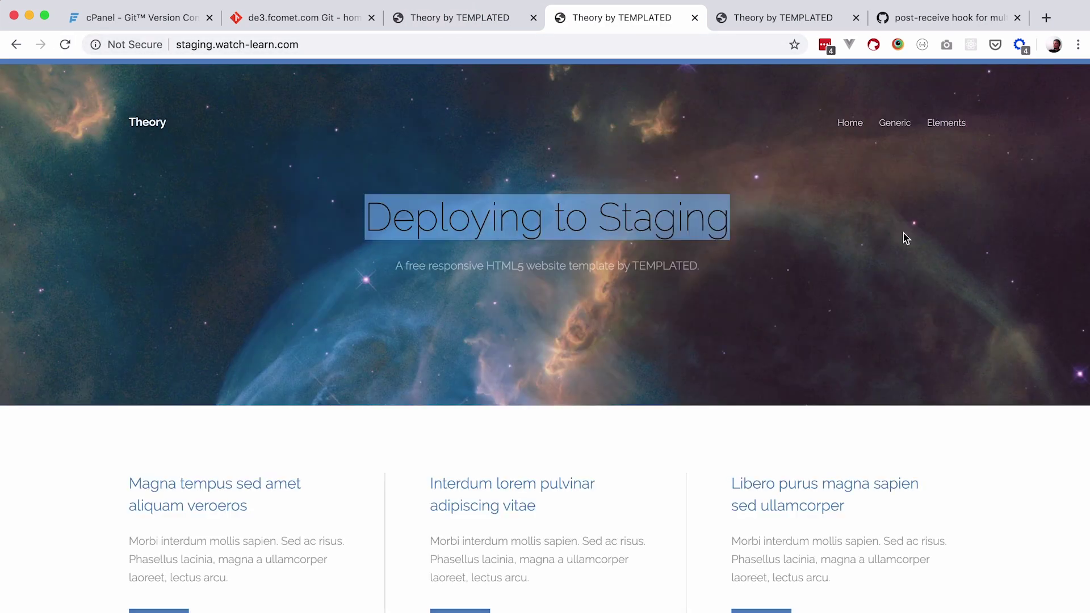
{"action": "left_click", "coordinate": [491, 18]}
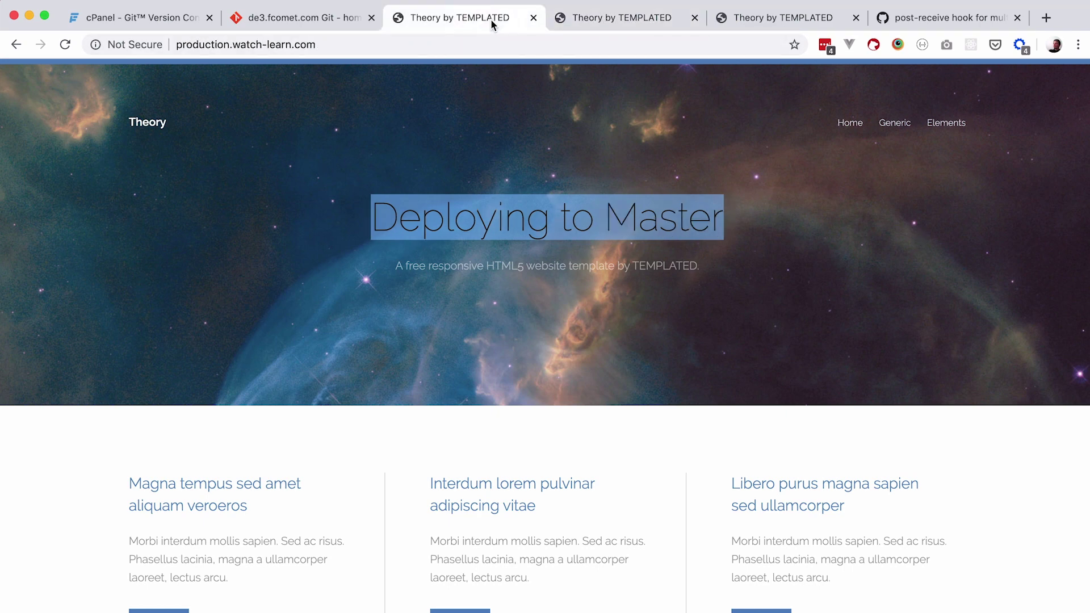
{"action": "left_click", "coordinate": [495, 339]}
{"action": "left_click_drag", "start_coordinate": [393, 220], "coordinate": [745, 227]}
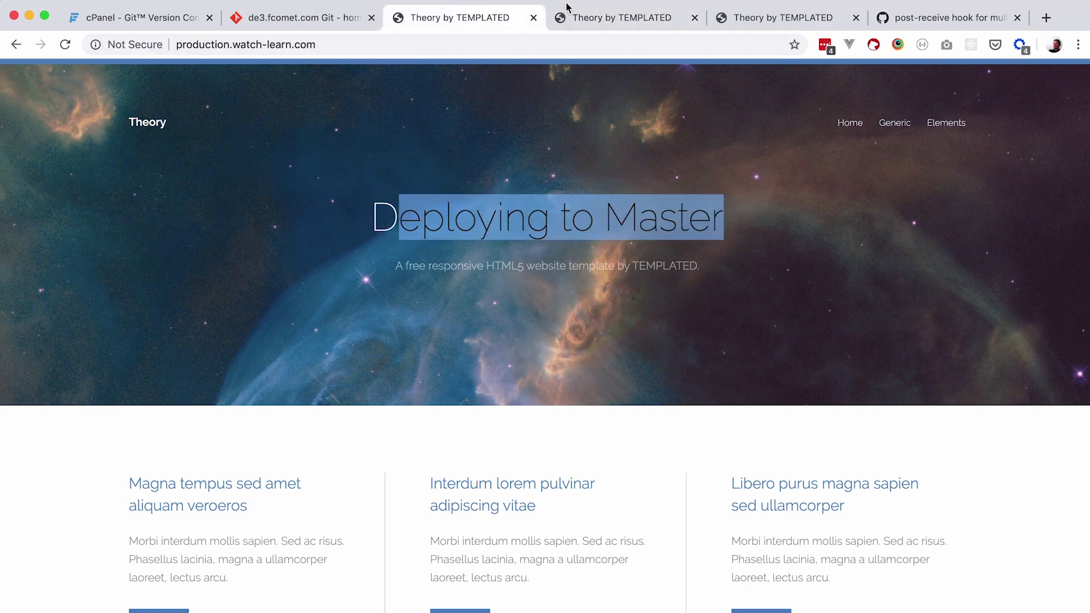
{"action": "left_click", "coordinate": [590, 17]}
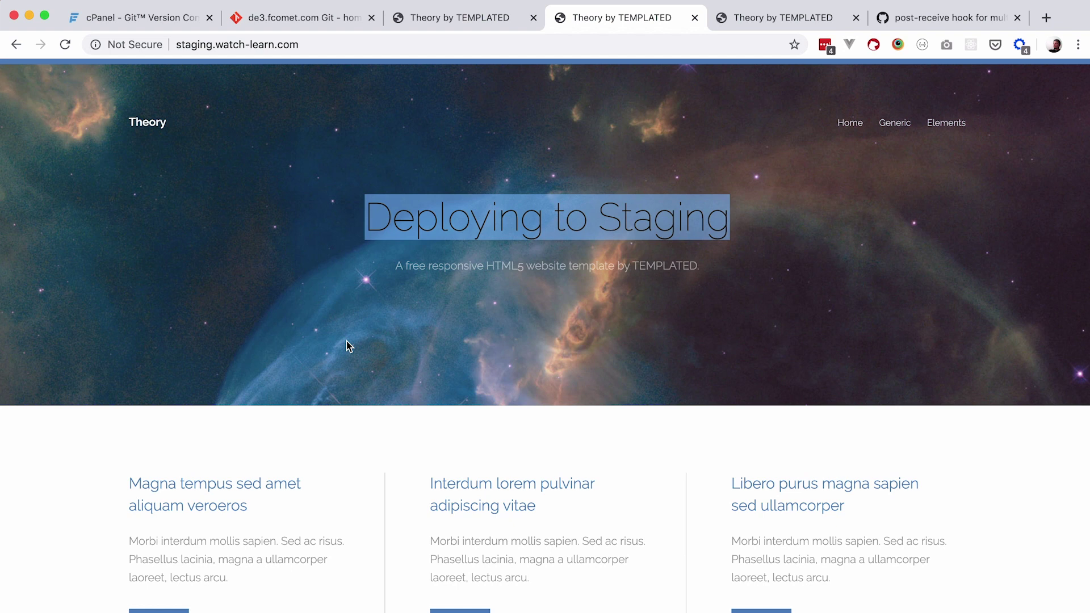
{"action": "left_click", "coordinate": [583, 371]}
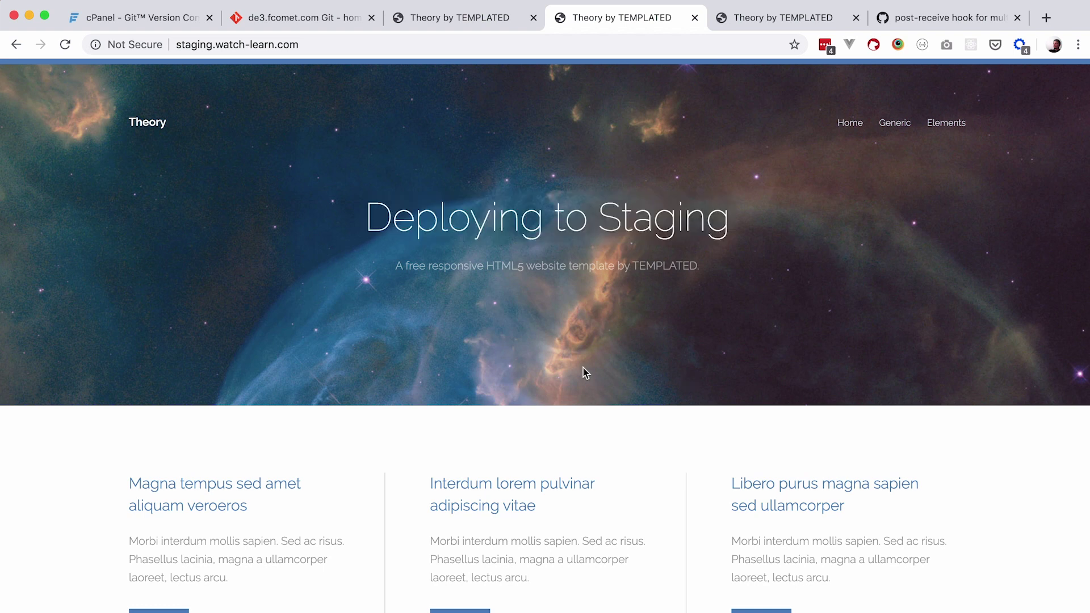